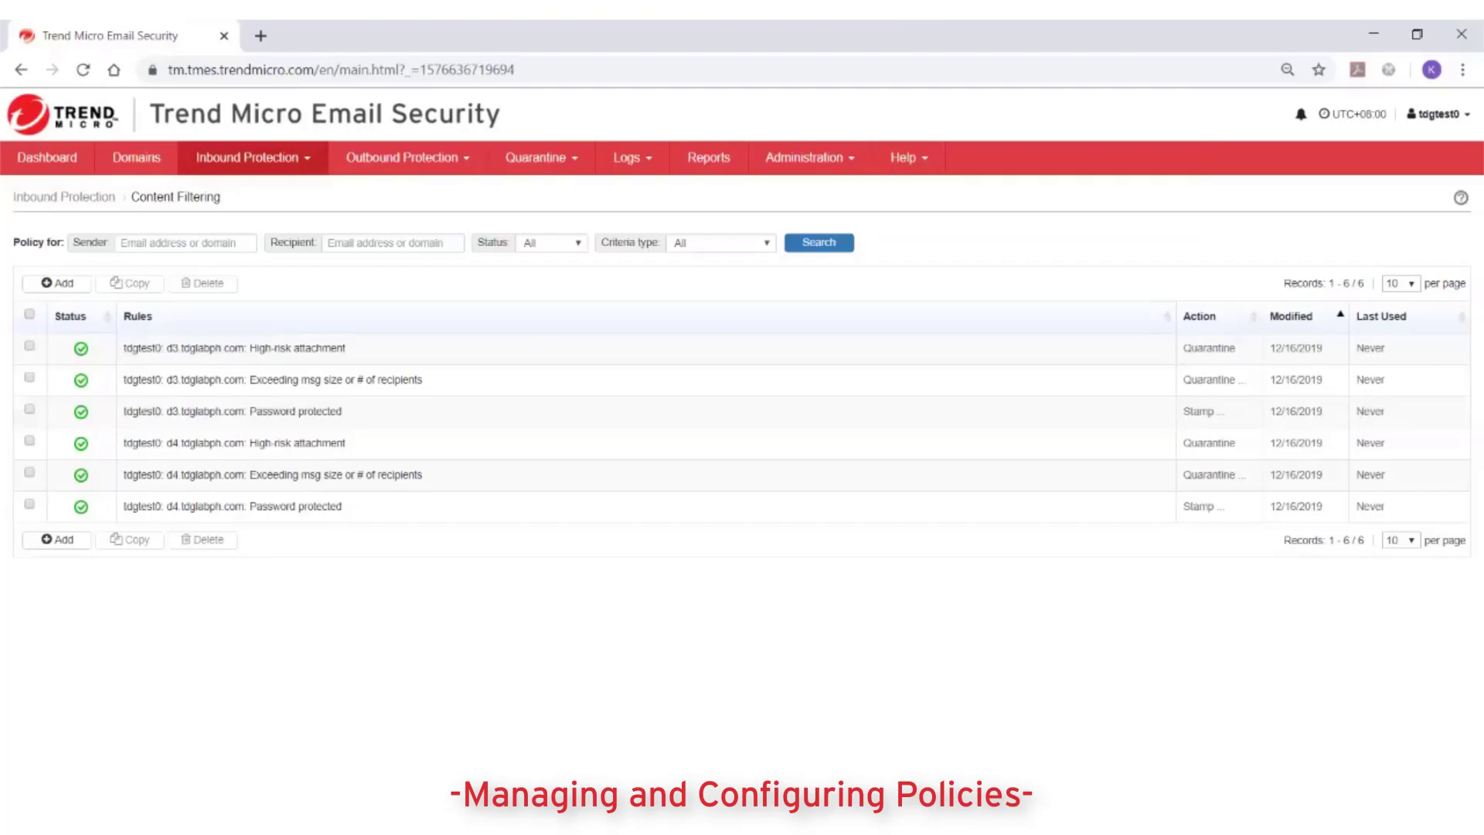
- Go to the inbound protection content filtering rules list
click(247, 156)
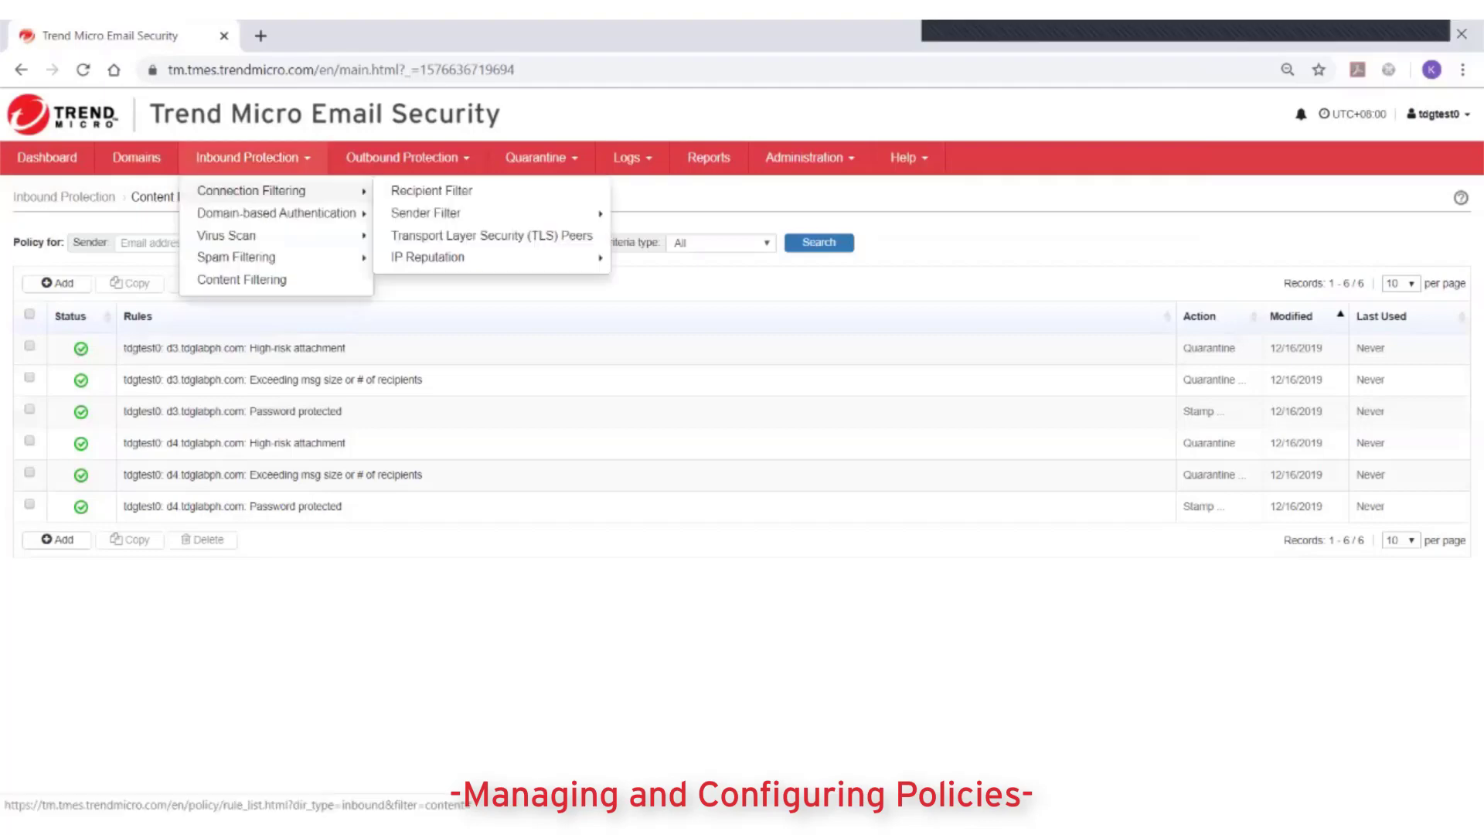
mouse_move(226, 235)
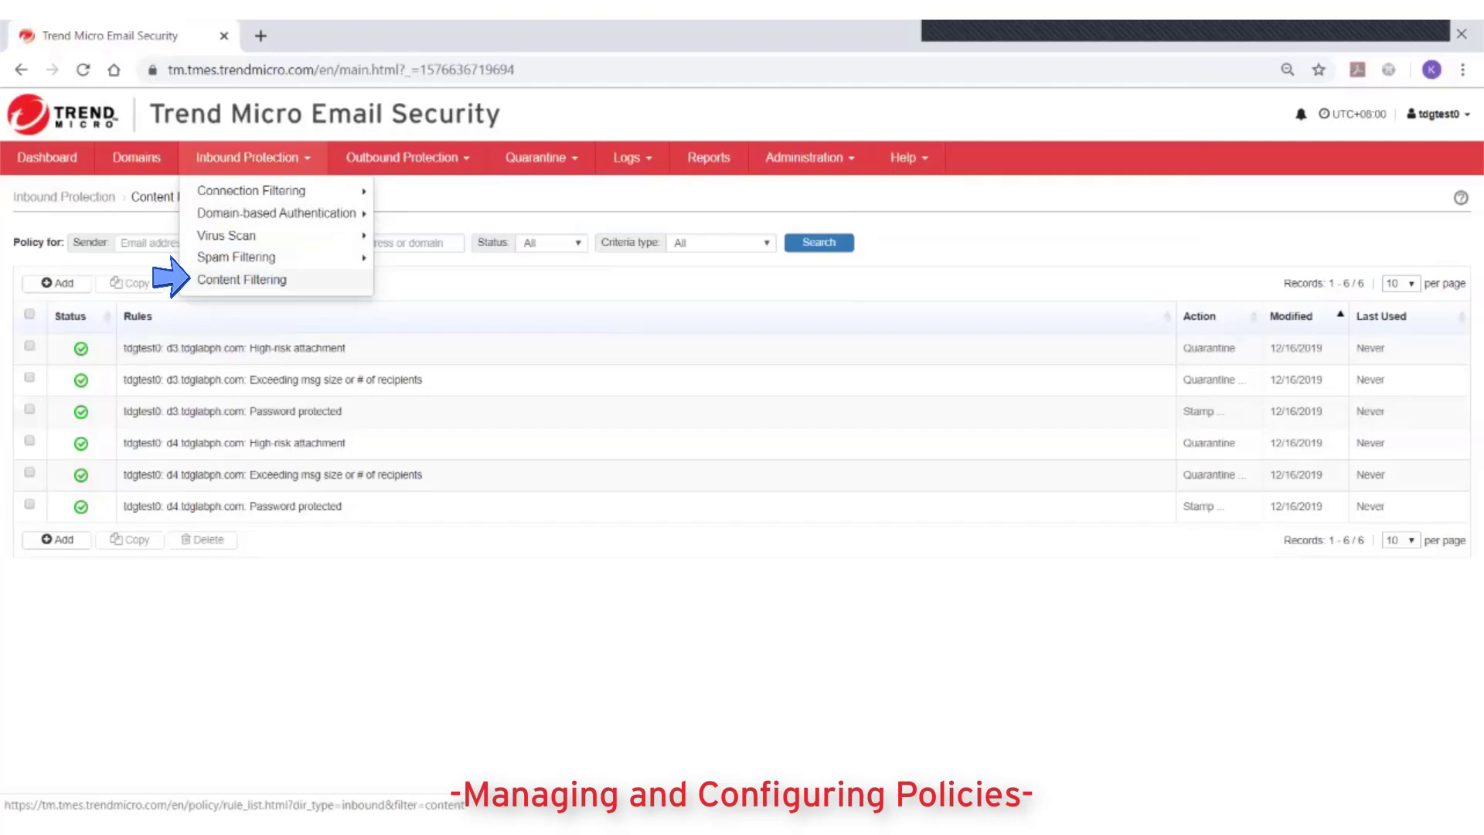
click(241, 279)
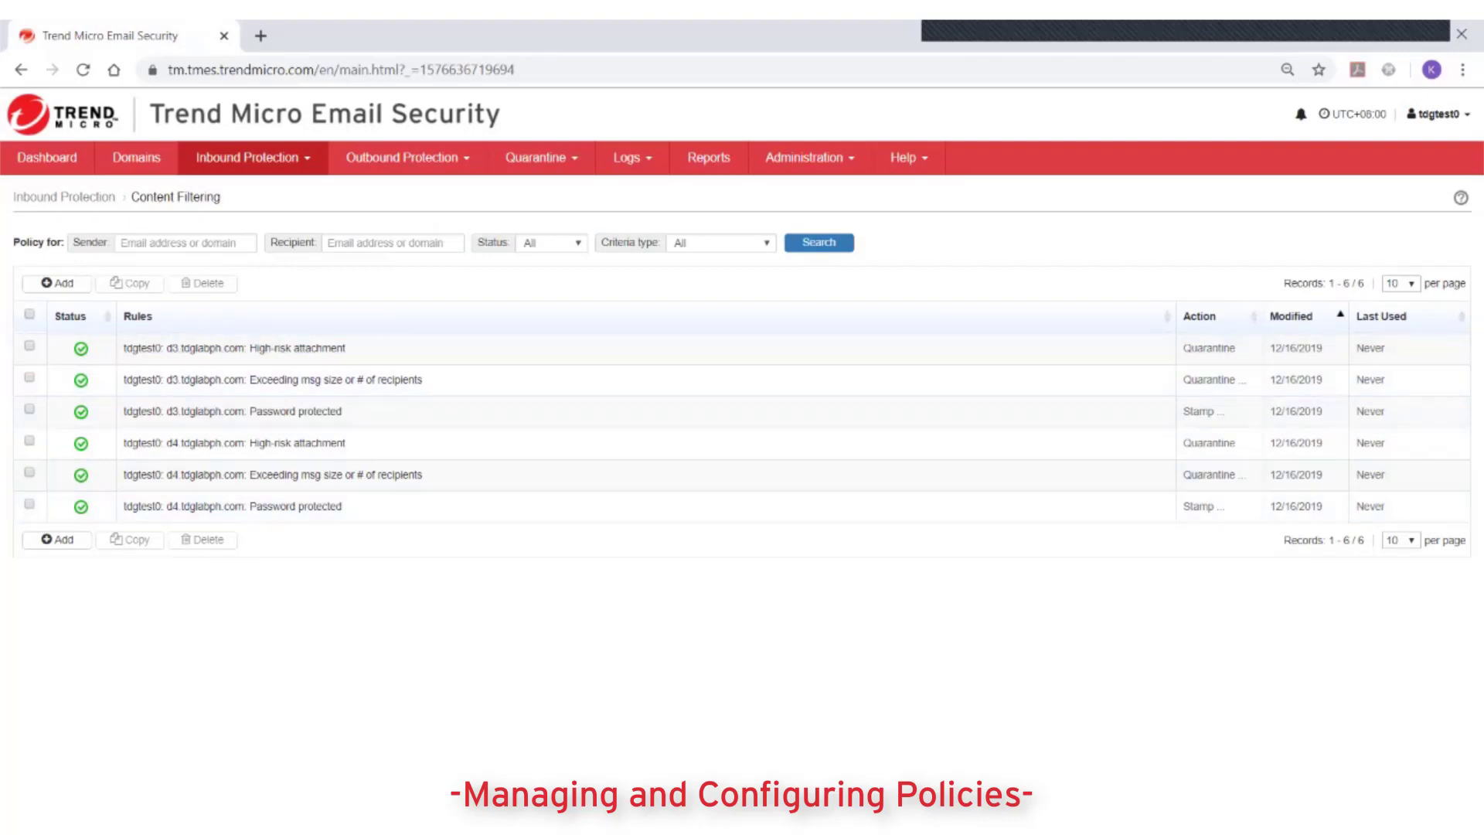
- Check the protection menus and toggle the d3 High-risk attachment rule off and back on
click(186, 157)
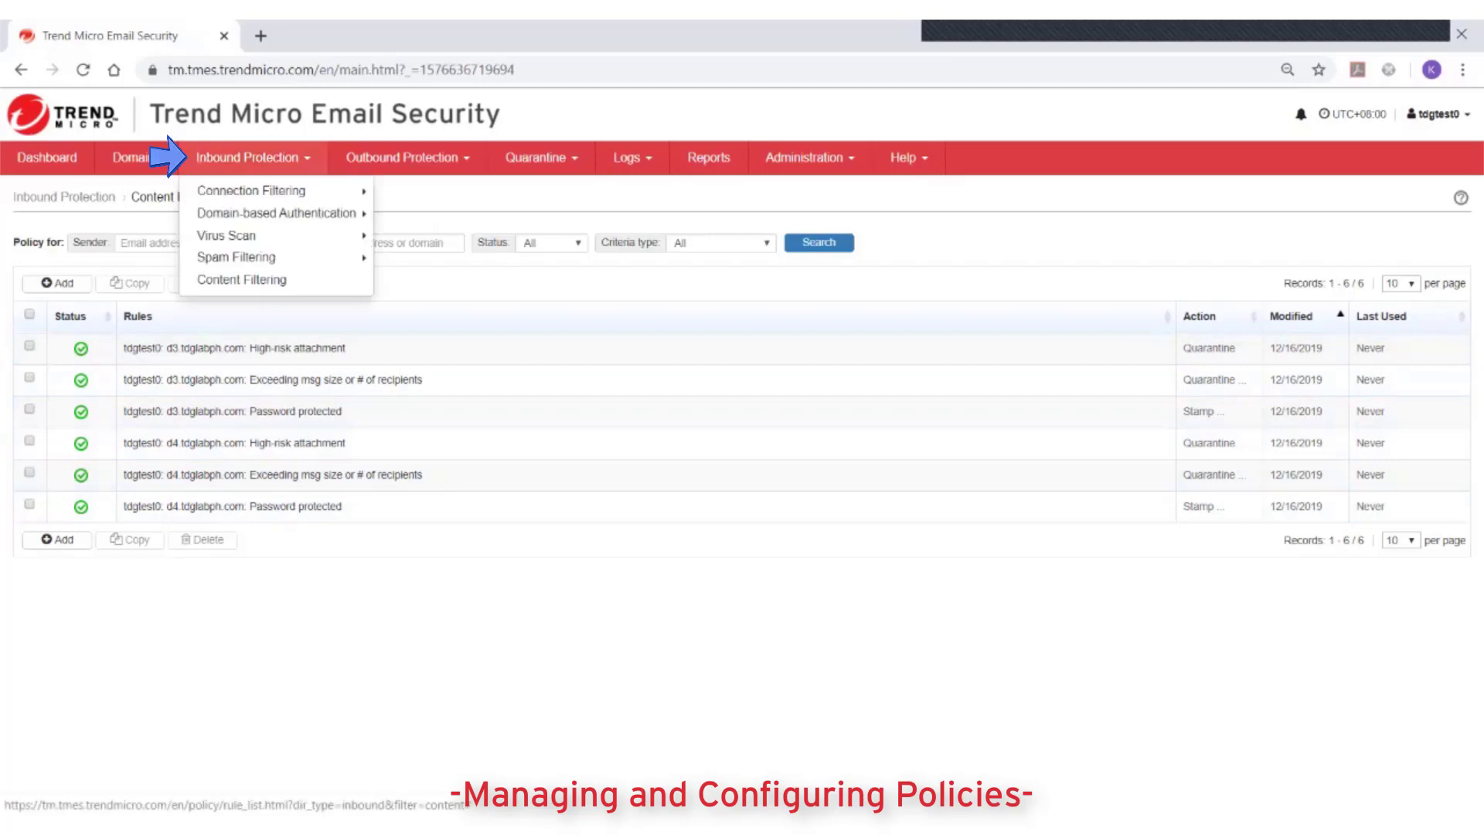
click(340, 157)
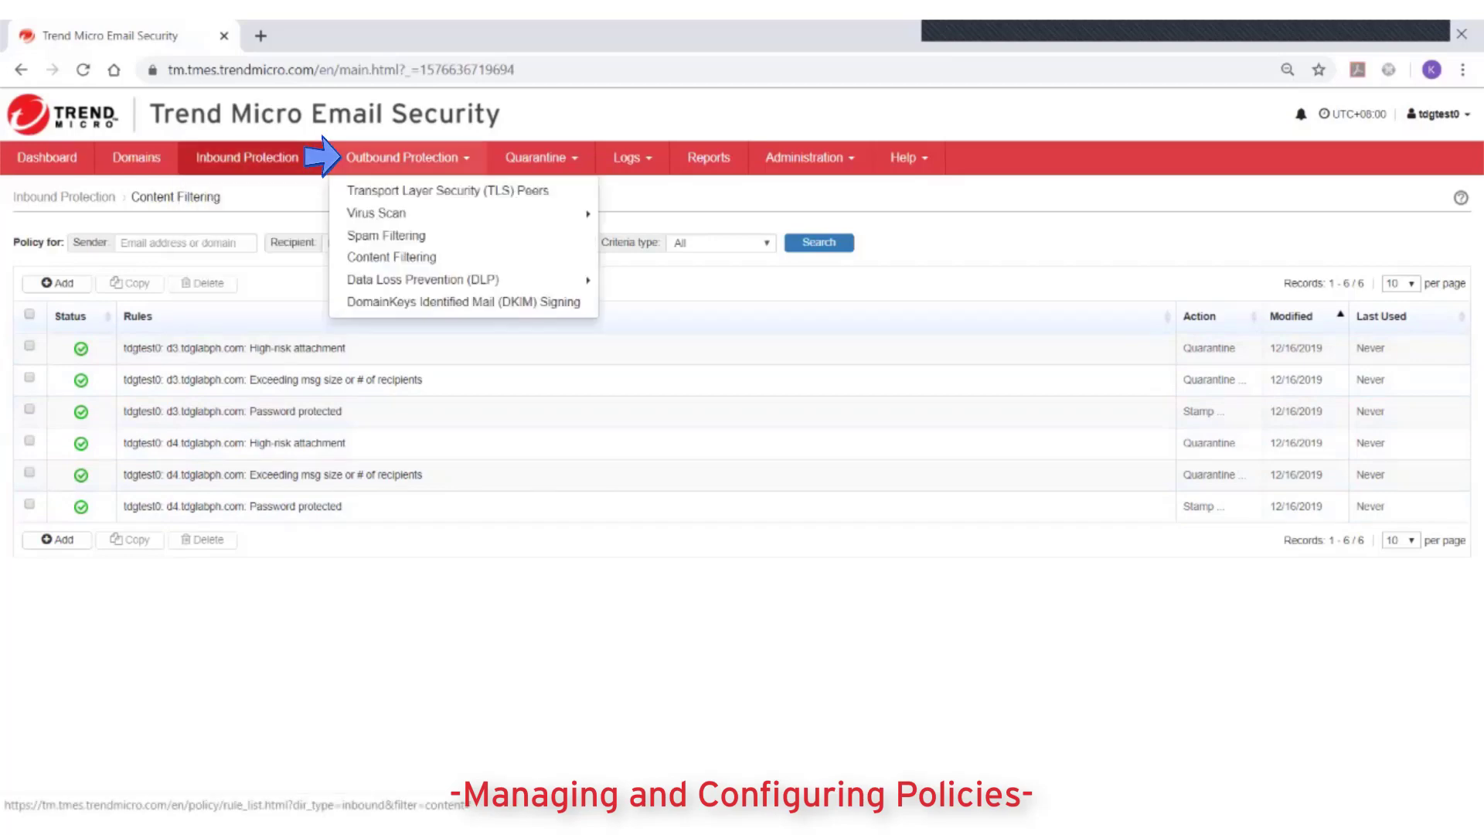
click(340, 157)
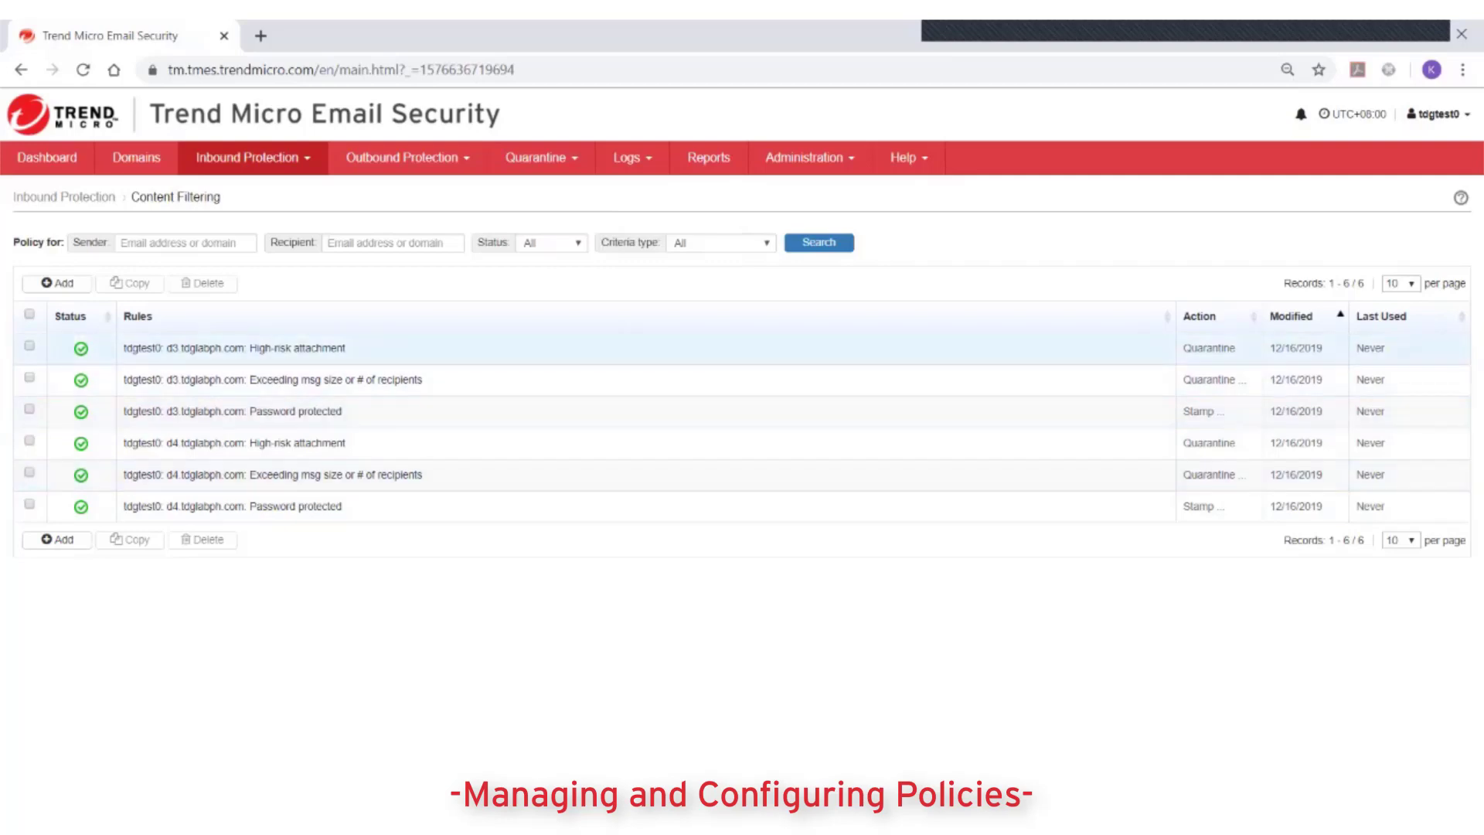
click(81, 347)
click(81, 348)
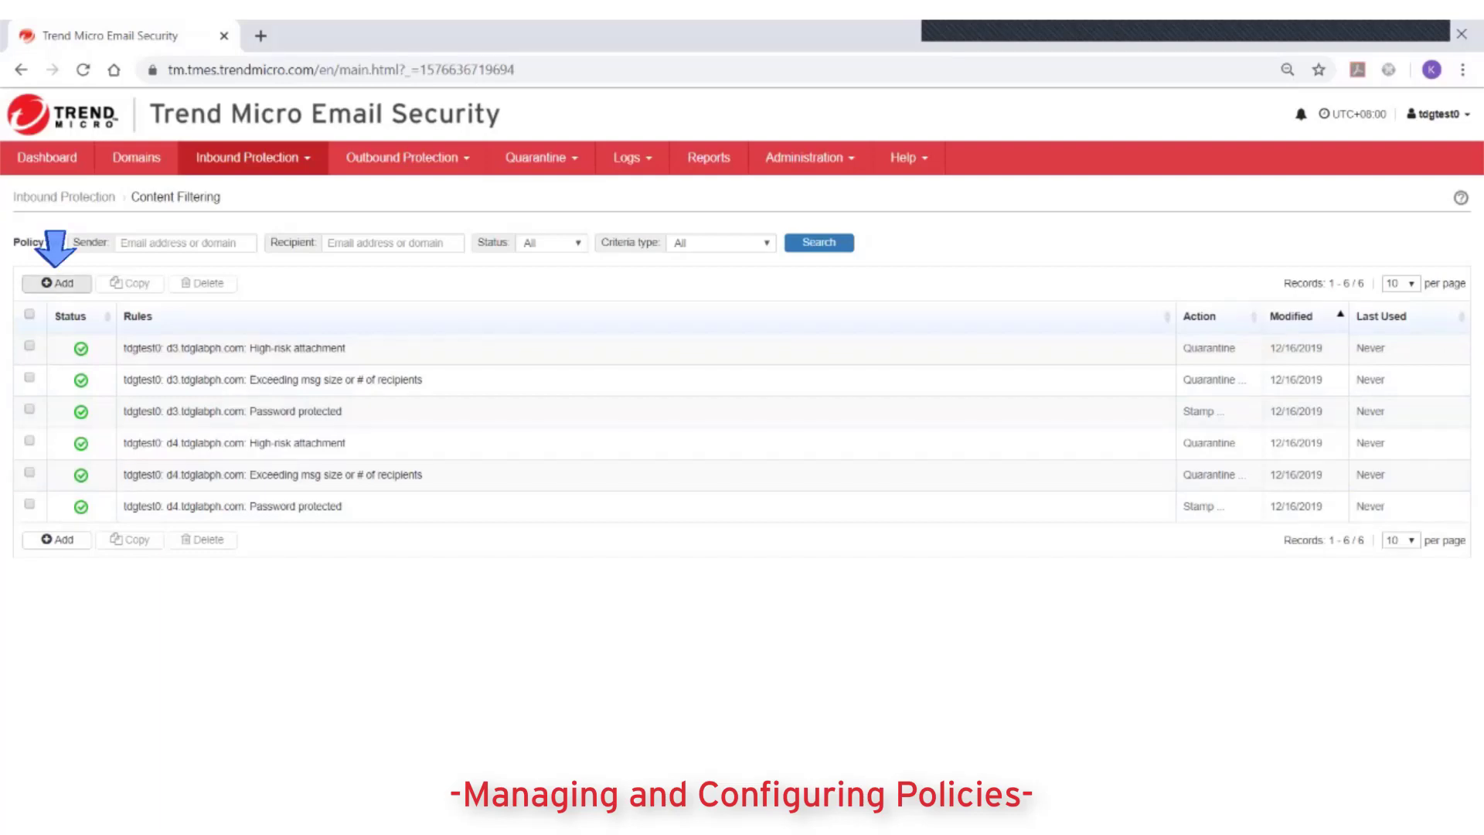
- Add a new content filtering rule named 'Attachment too big'
click(58, 282)
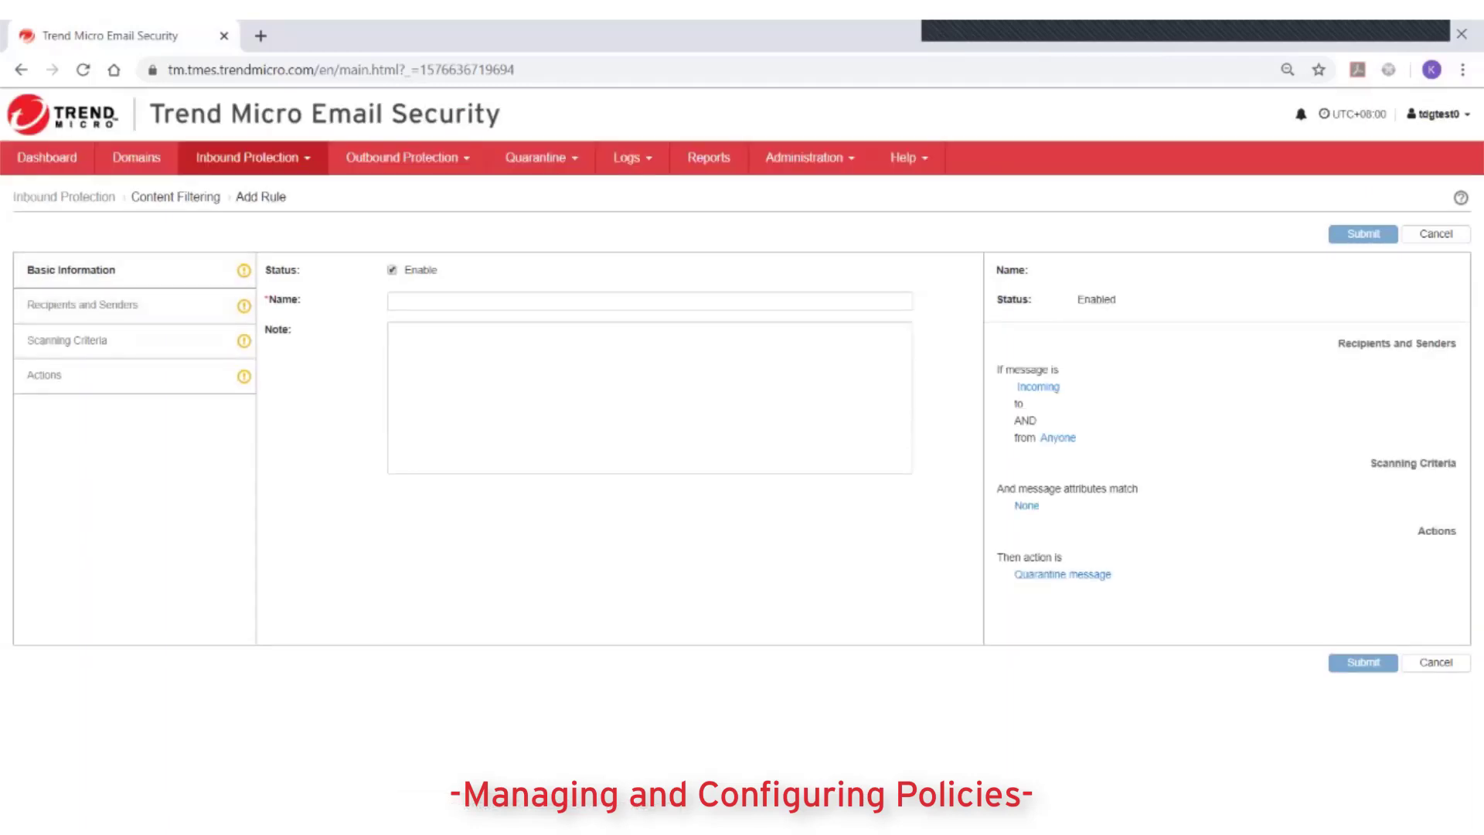
click(649, 300)
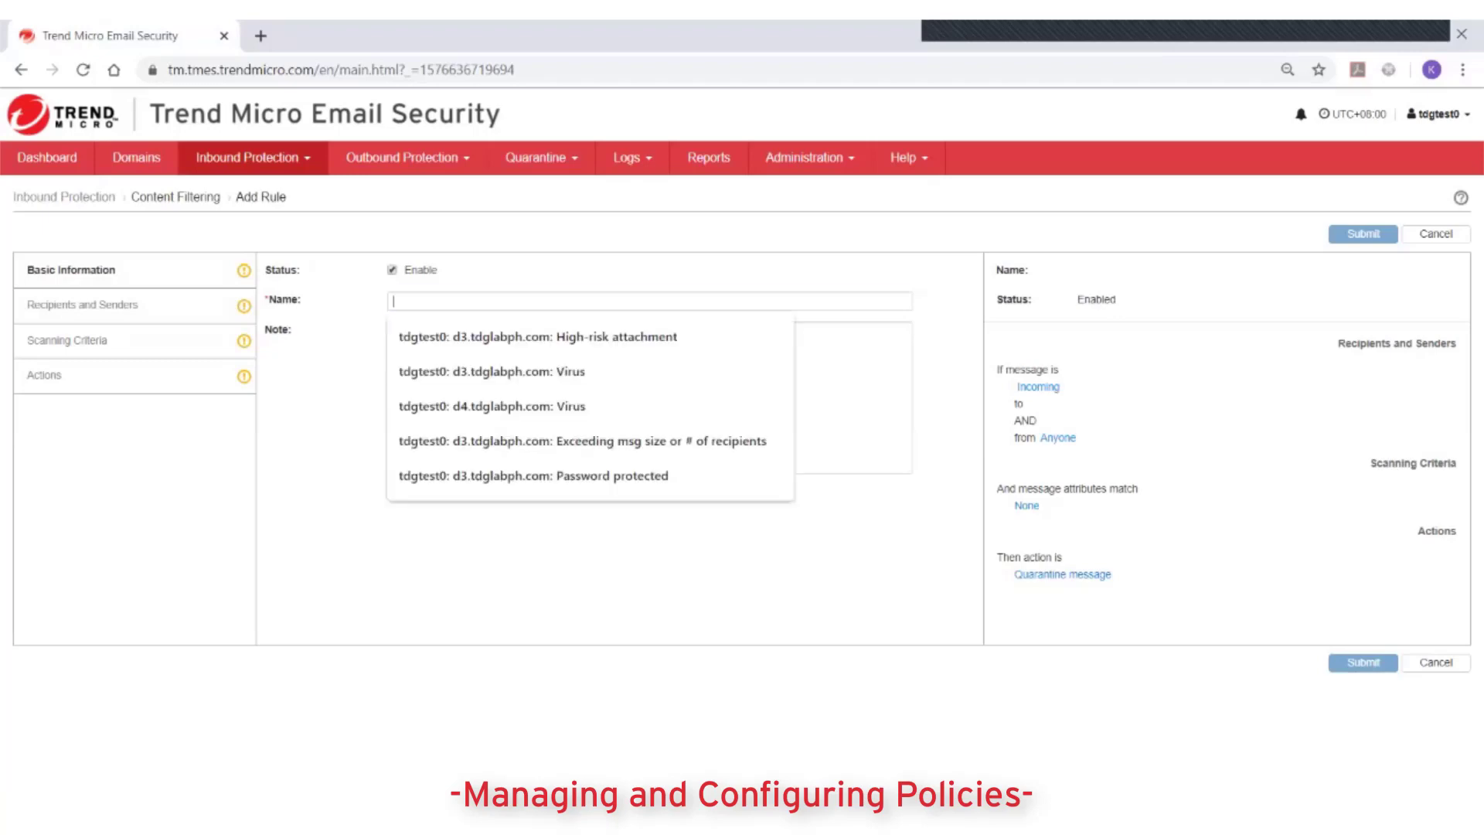
text(Attachme)
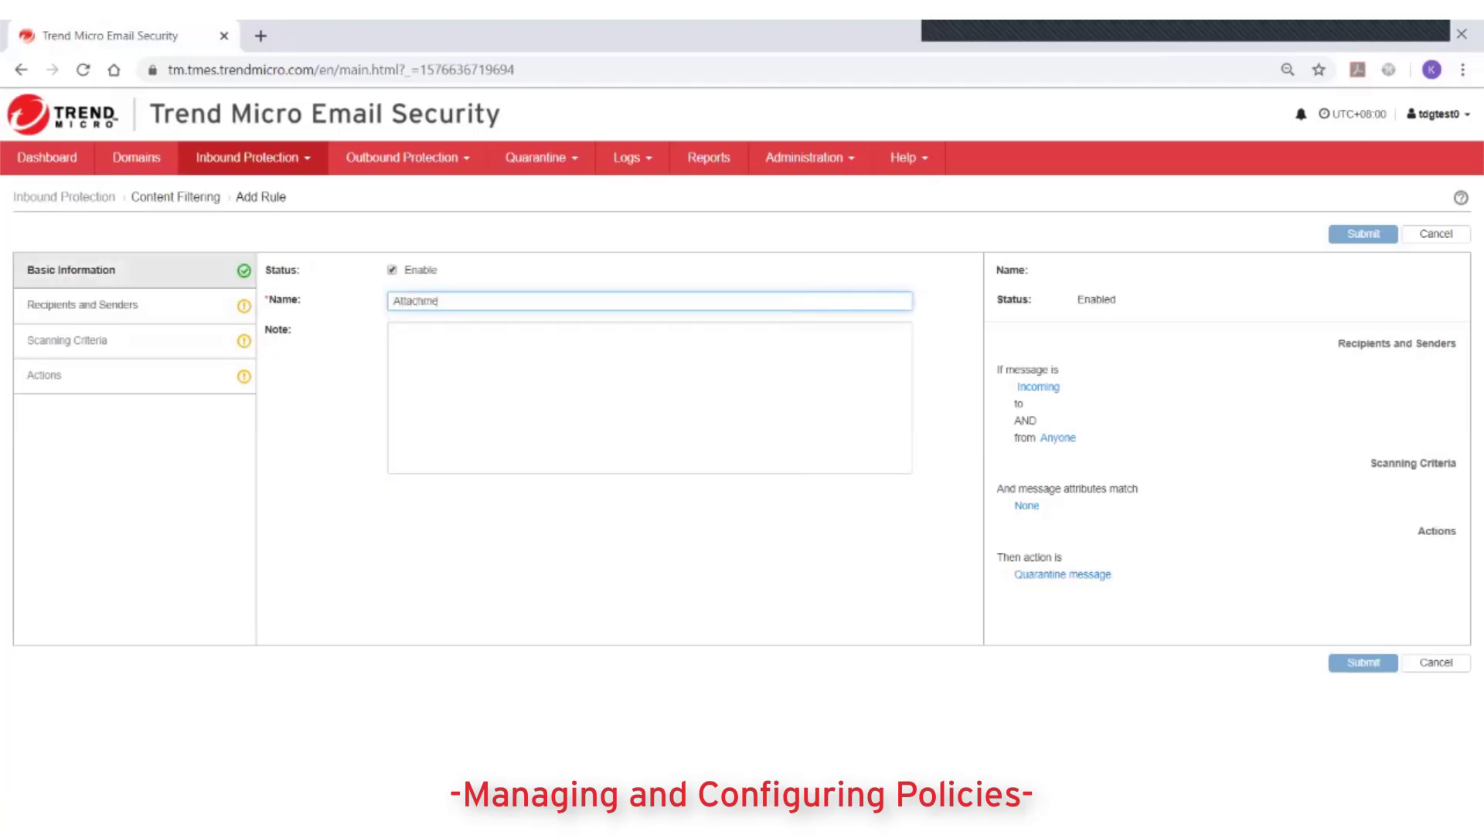
text(nt too big)
click(85, 305)
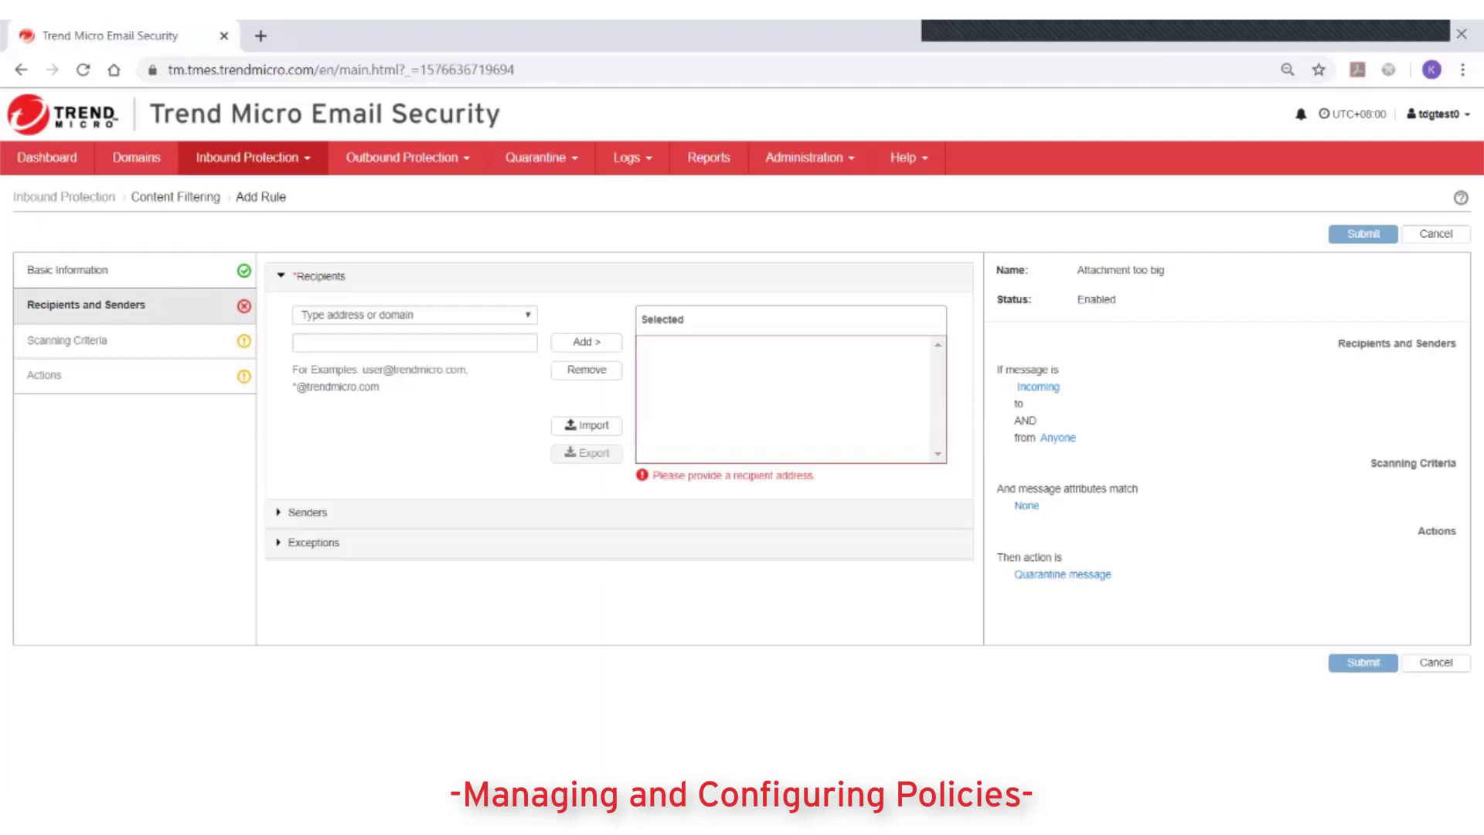
key(alt+Down)
key(Return)
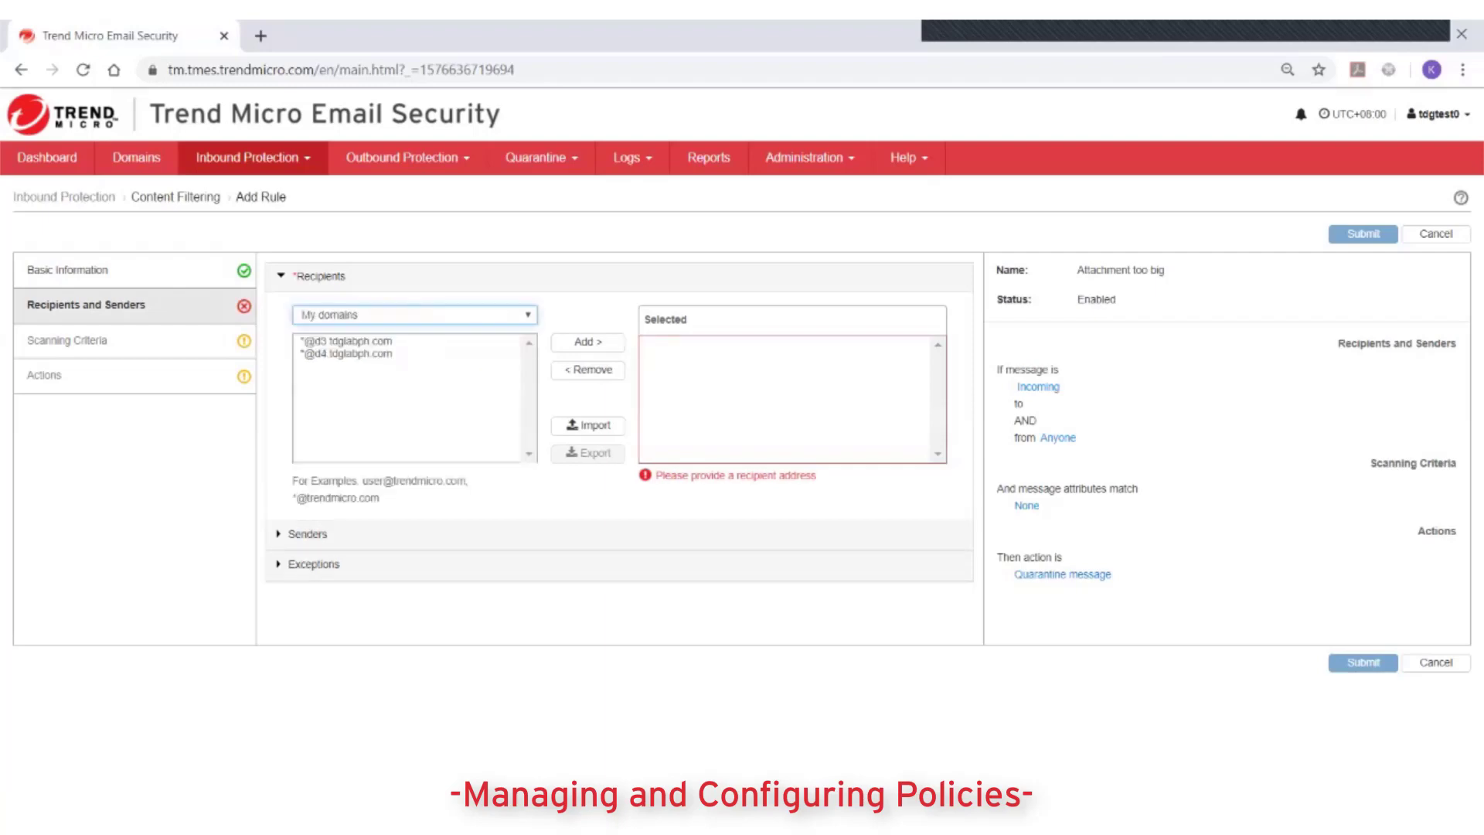
click(348, 341)
click(587, 341)
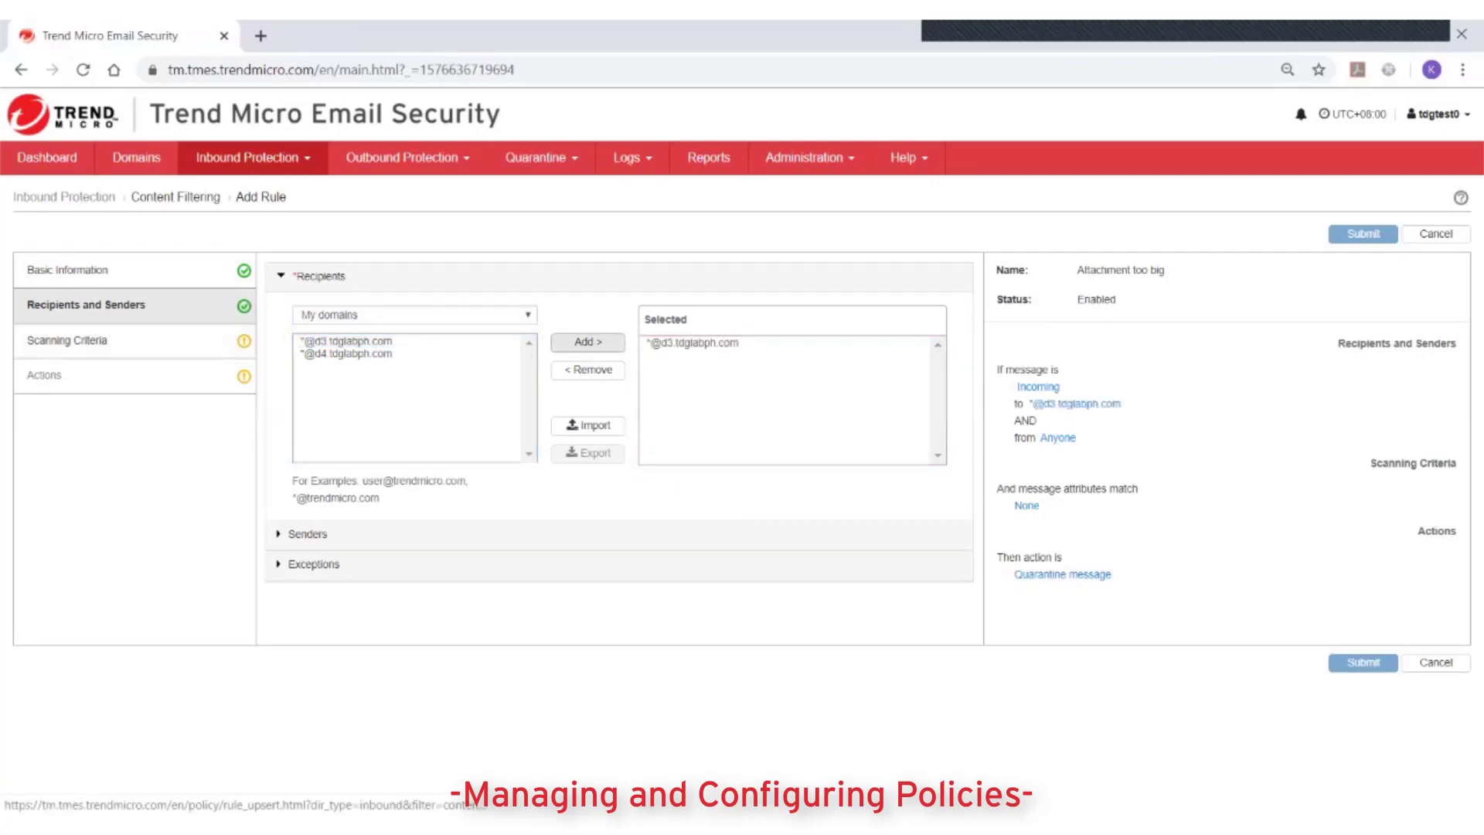
- Add the d3 domain's admin address as a specific-address recipient exception
click(313, 563)
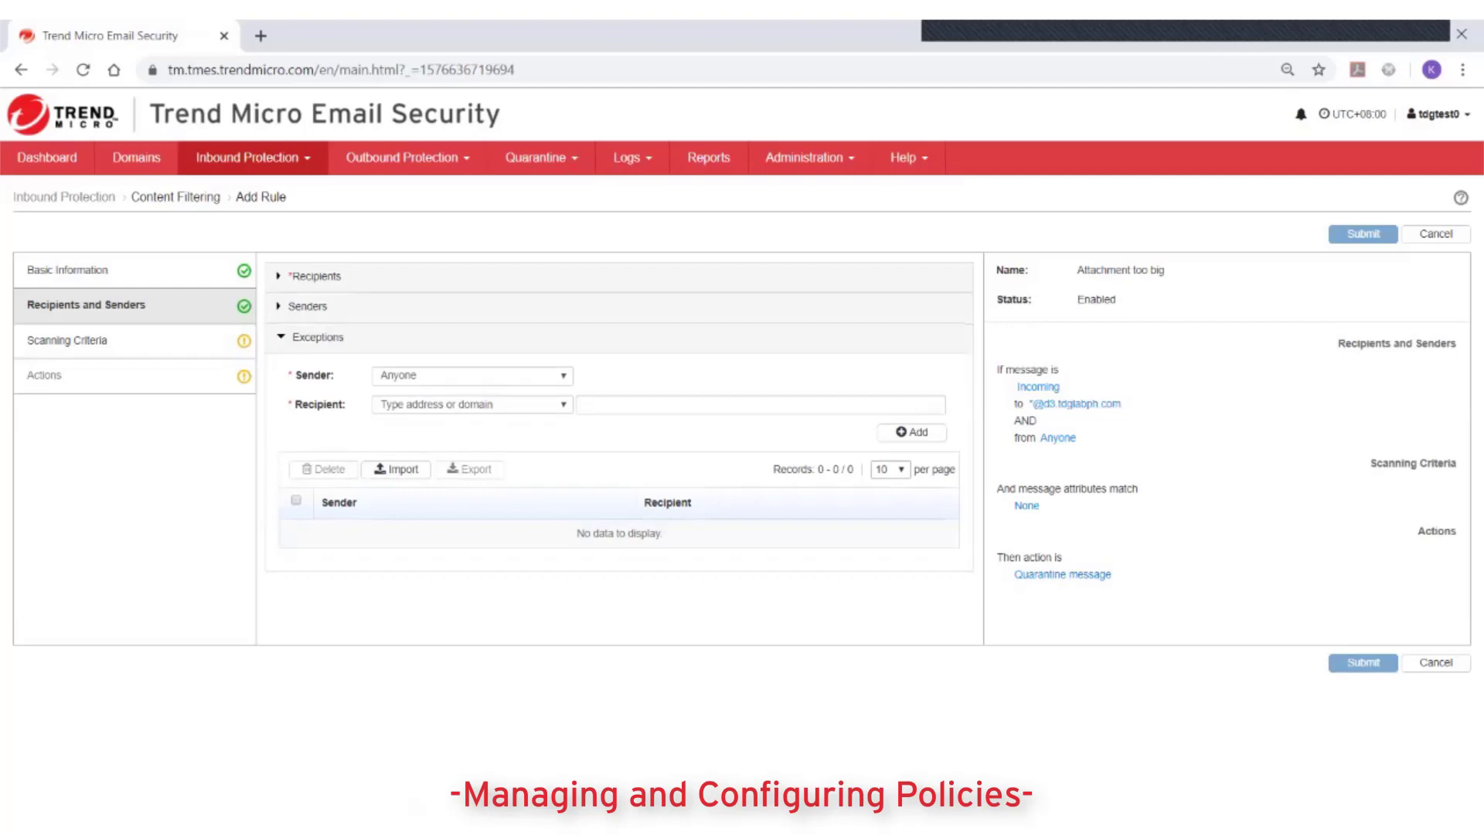
click(472, 404)
click(436, 461)
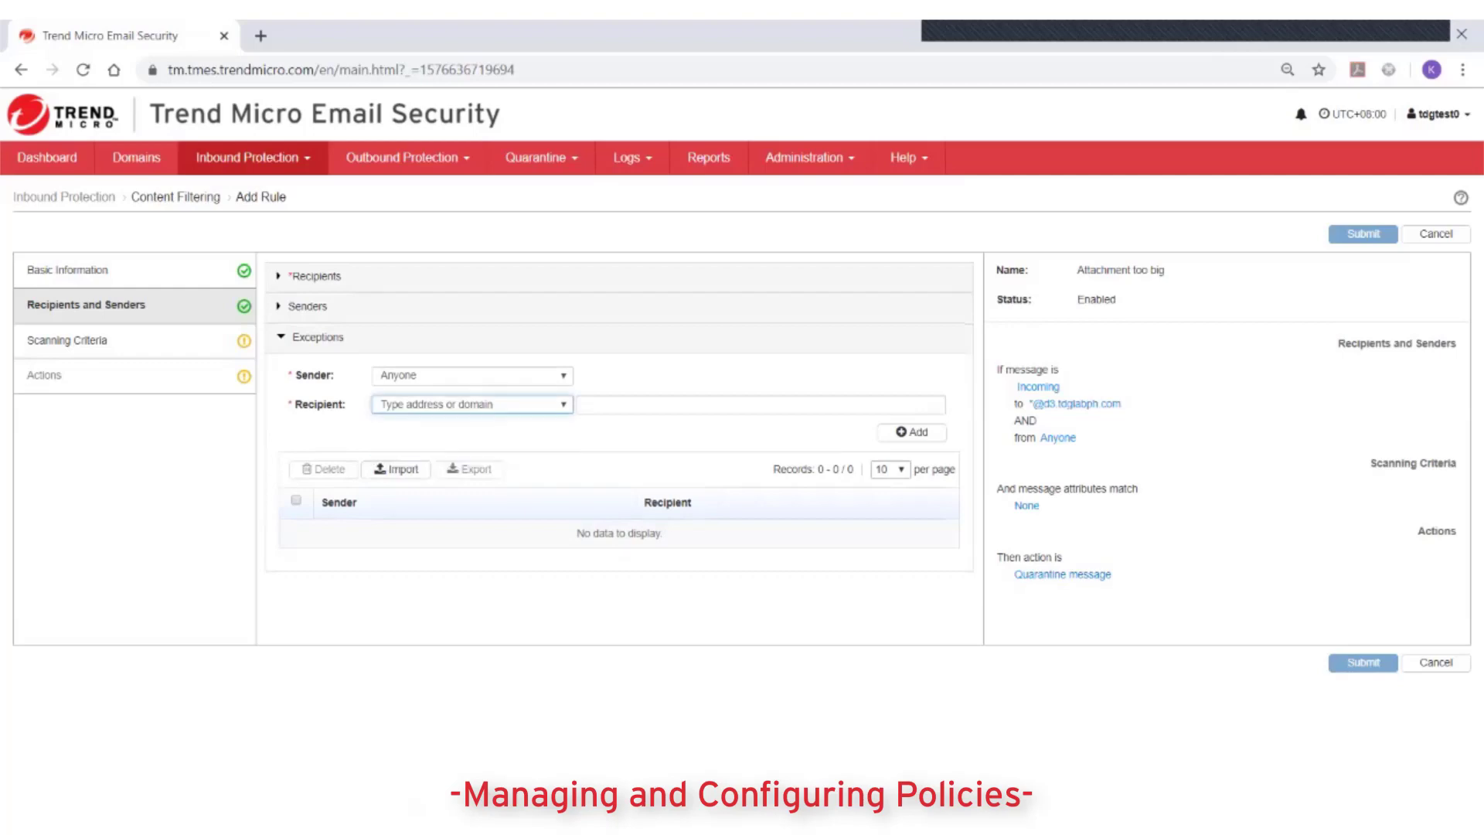
click(760, 404)
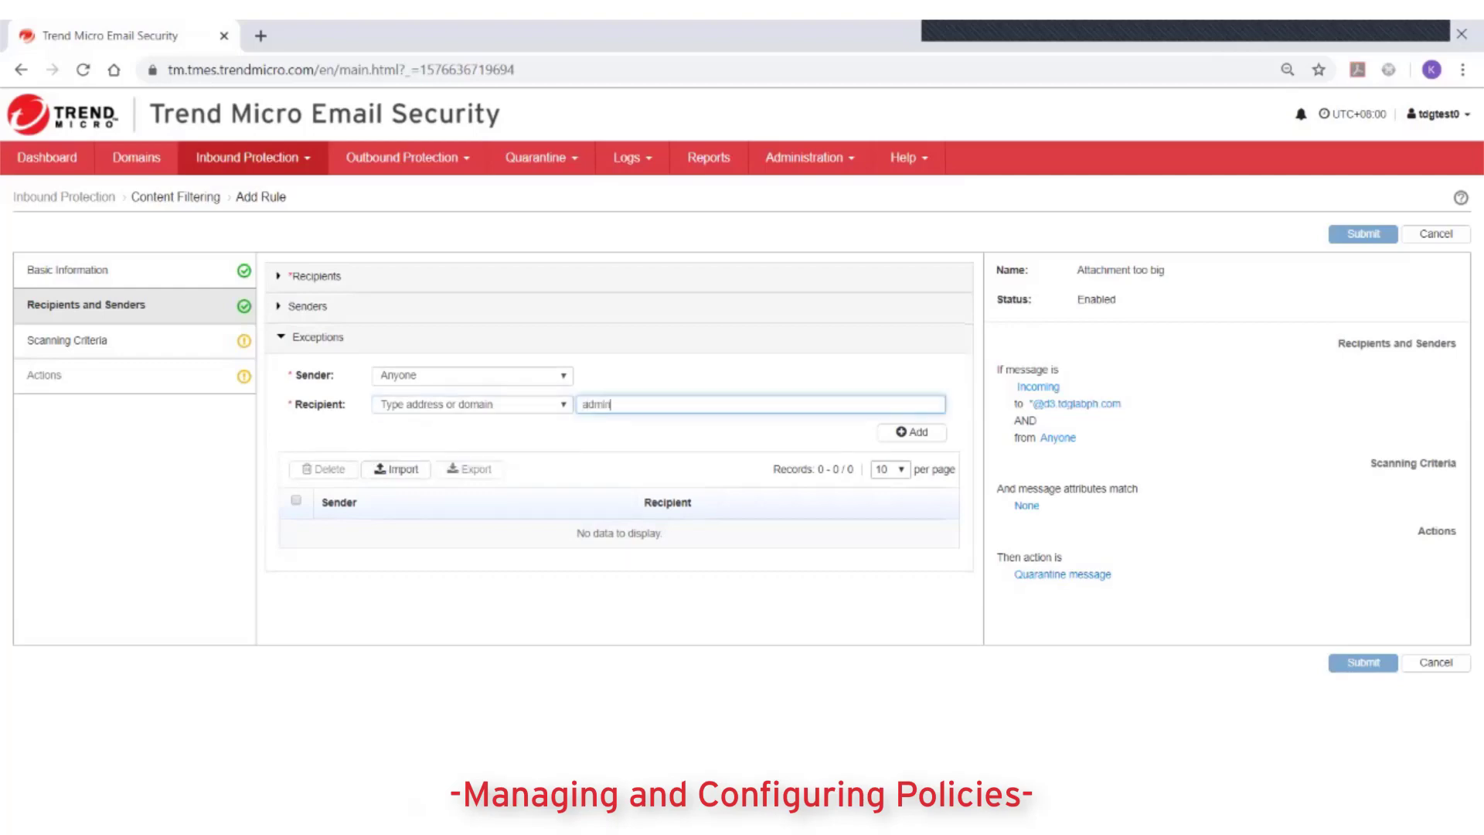
click(912, 432)
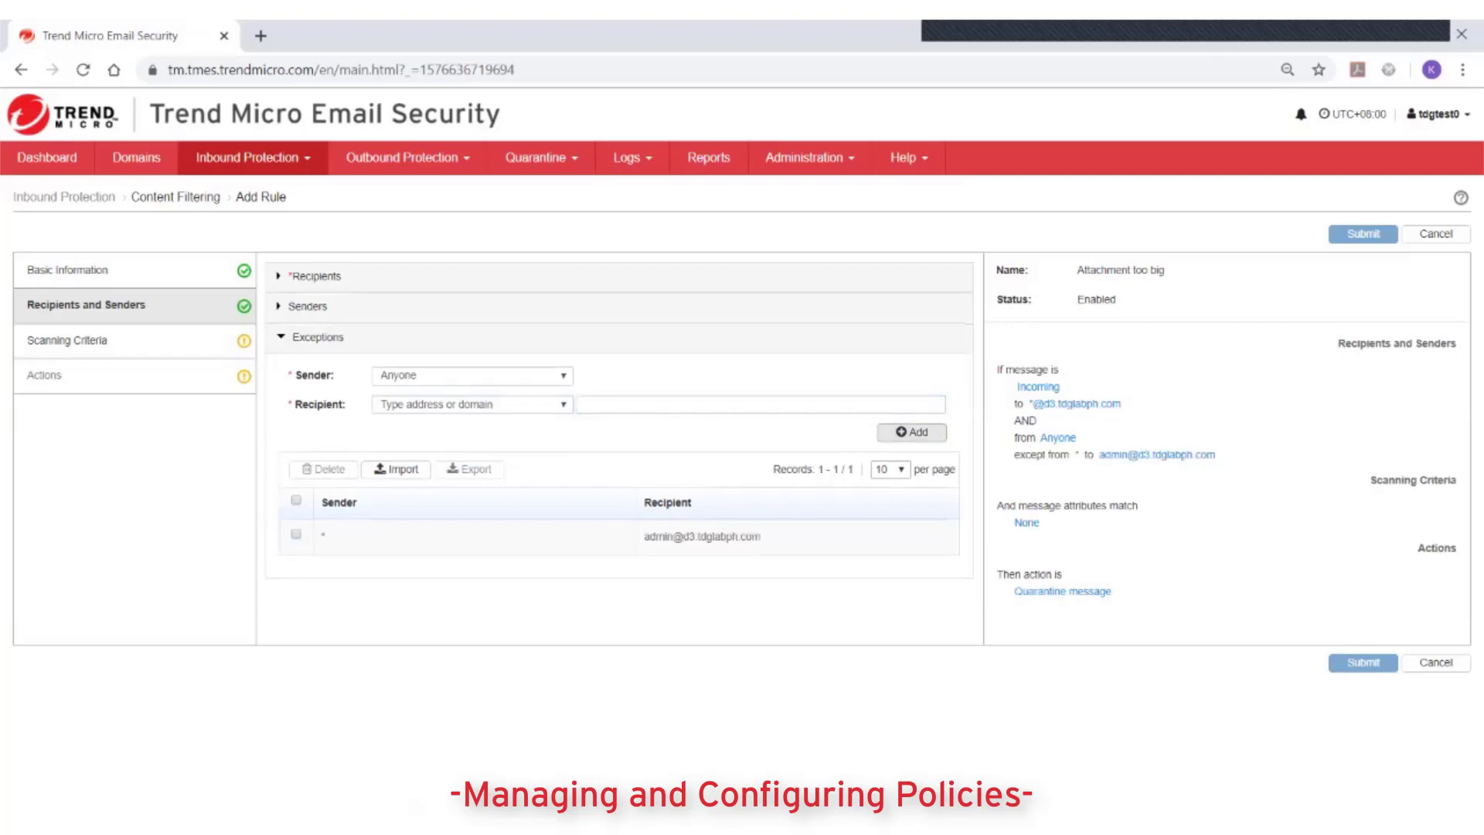
- In Scanning Criteria, enable the 'Attachment size is' condition
click(67, 340)
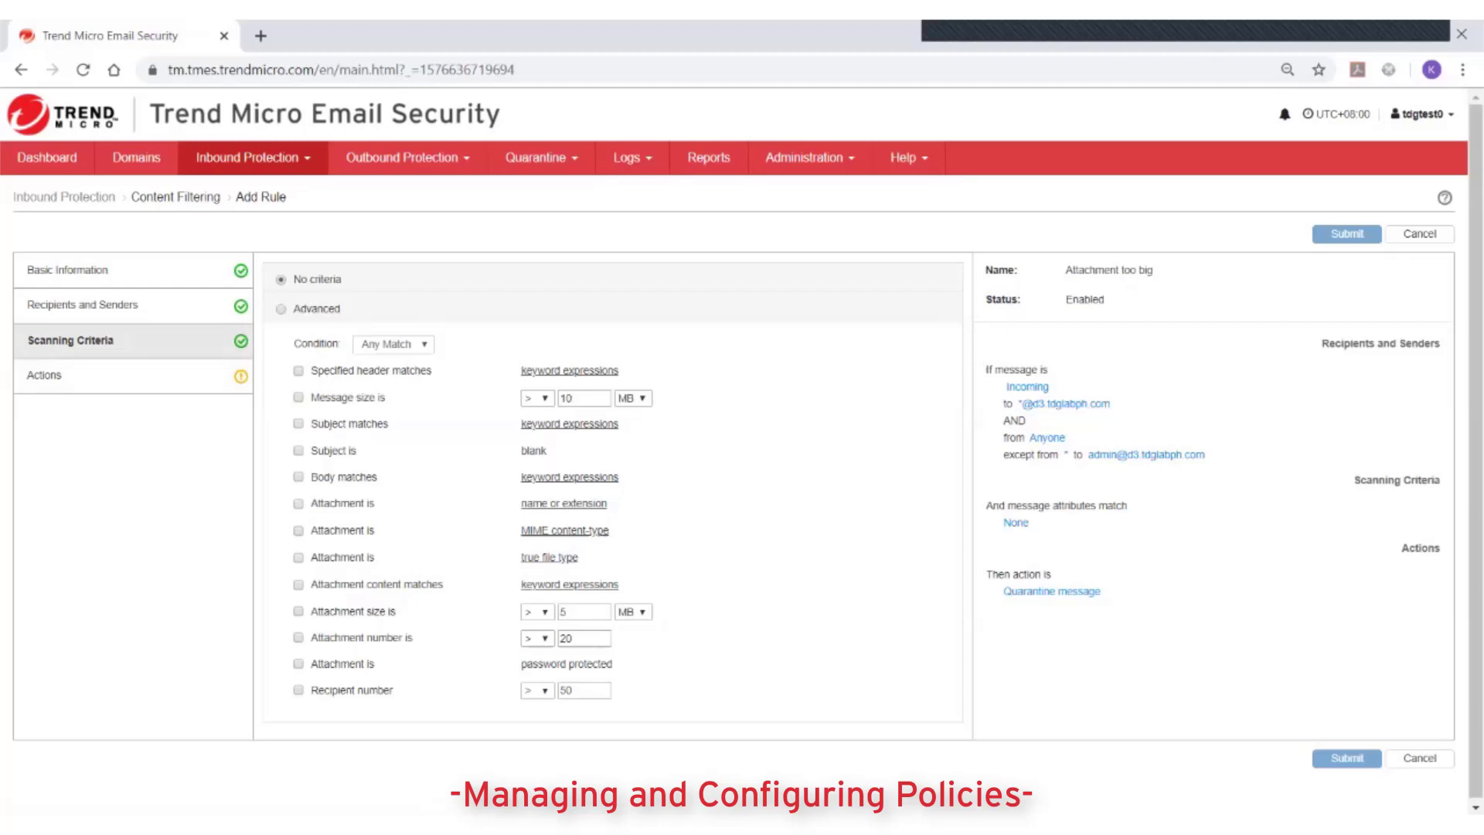
click(298, 611)
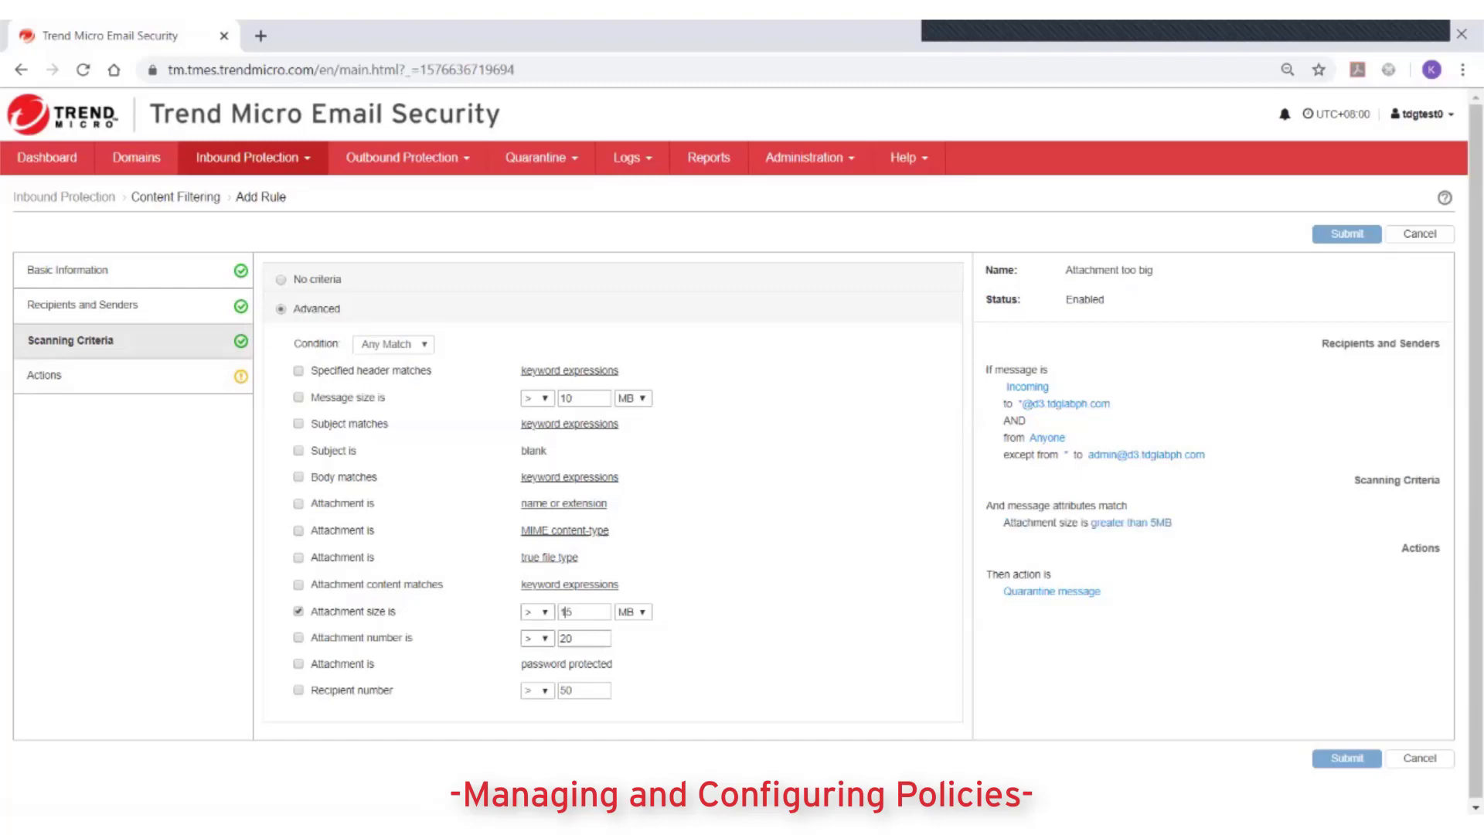
- Show the rule's Actions settings, with Quarantine as the intercept action
click(44, 375)
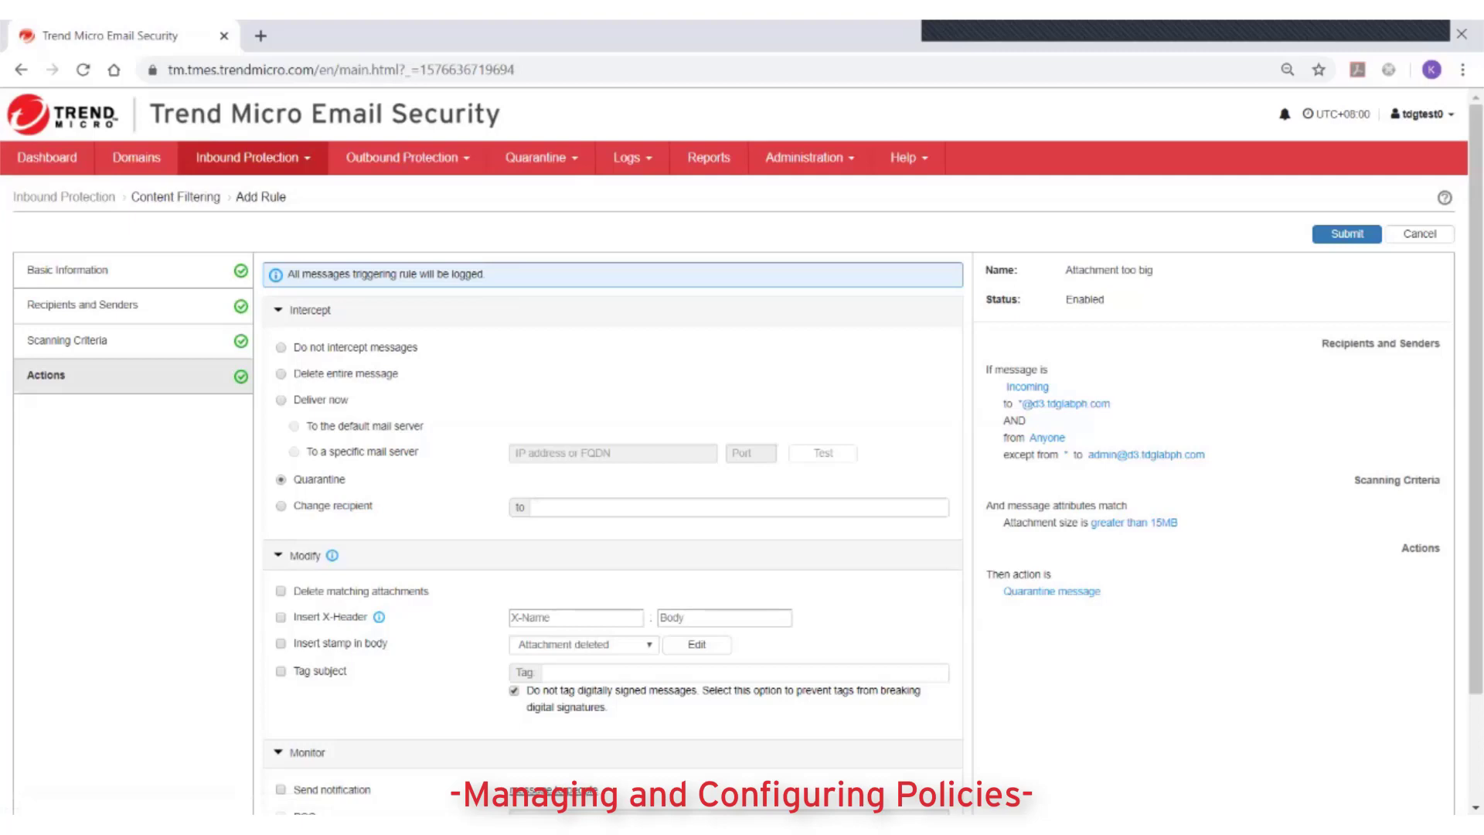
- Enable notifications with 'Attachment deleted', save the choice, and submit the Attachment too big rule
scroll(742, 448, down, 2)
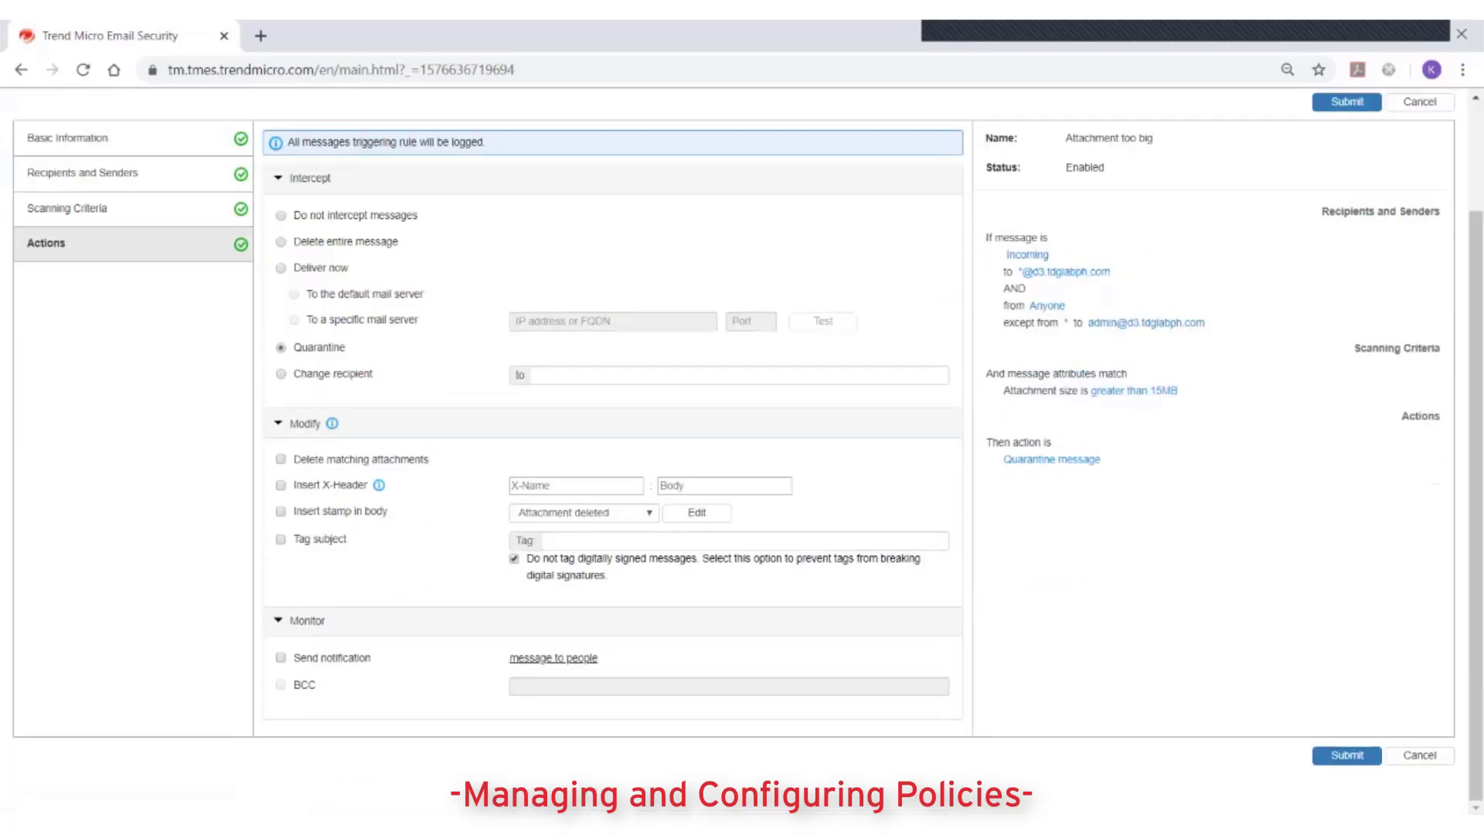
click(280, 657)
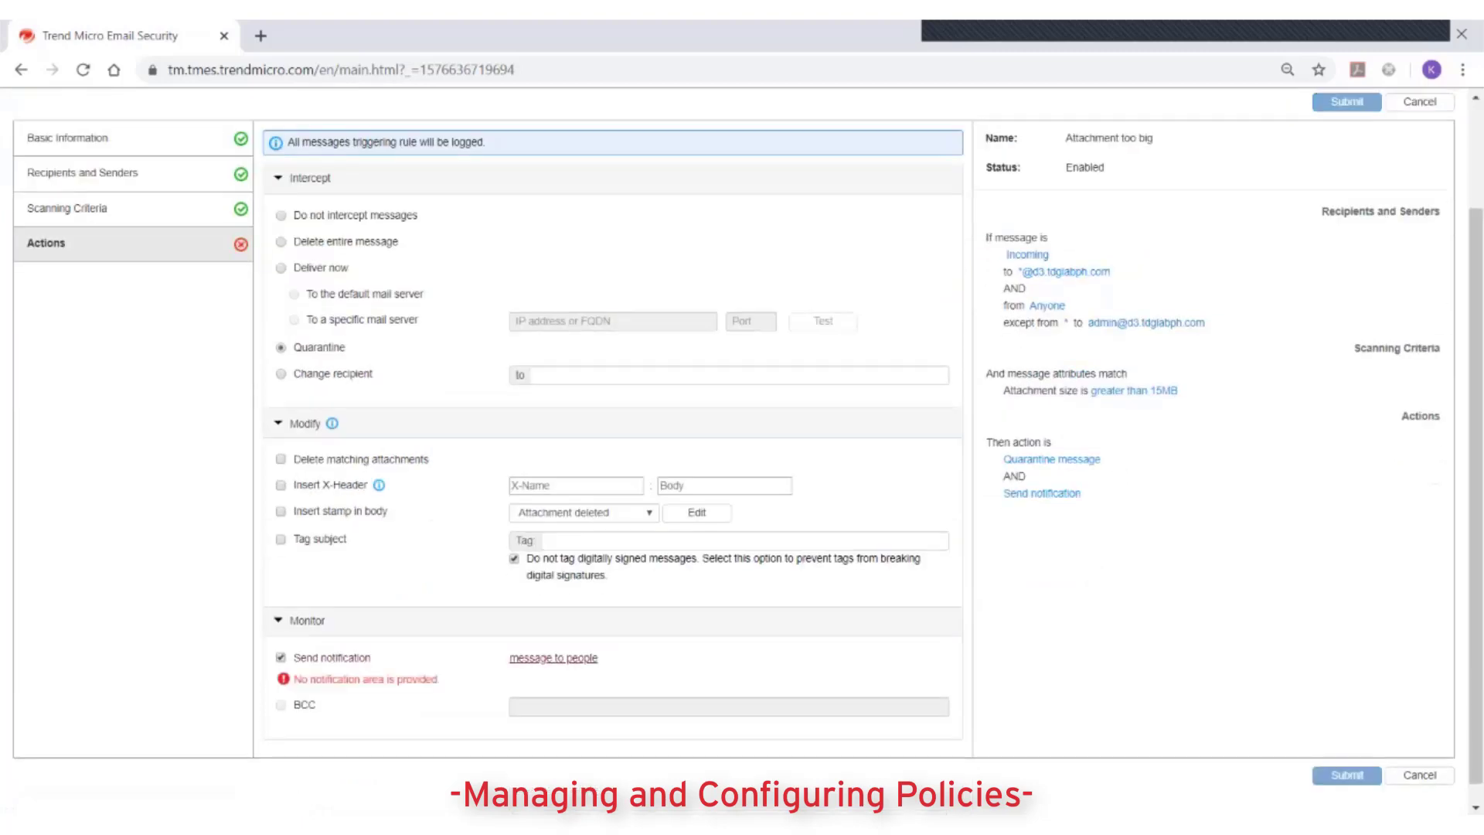
click(553, 657)
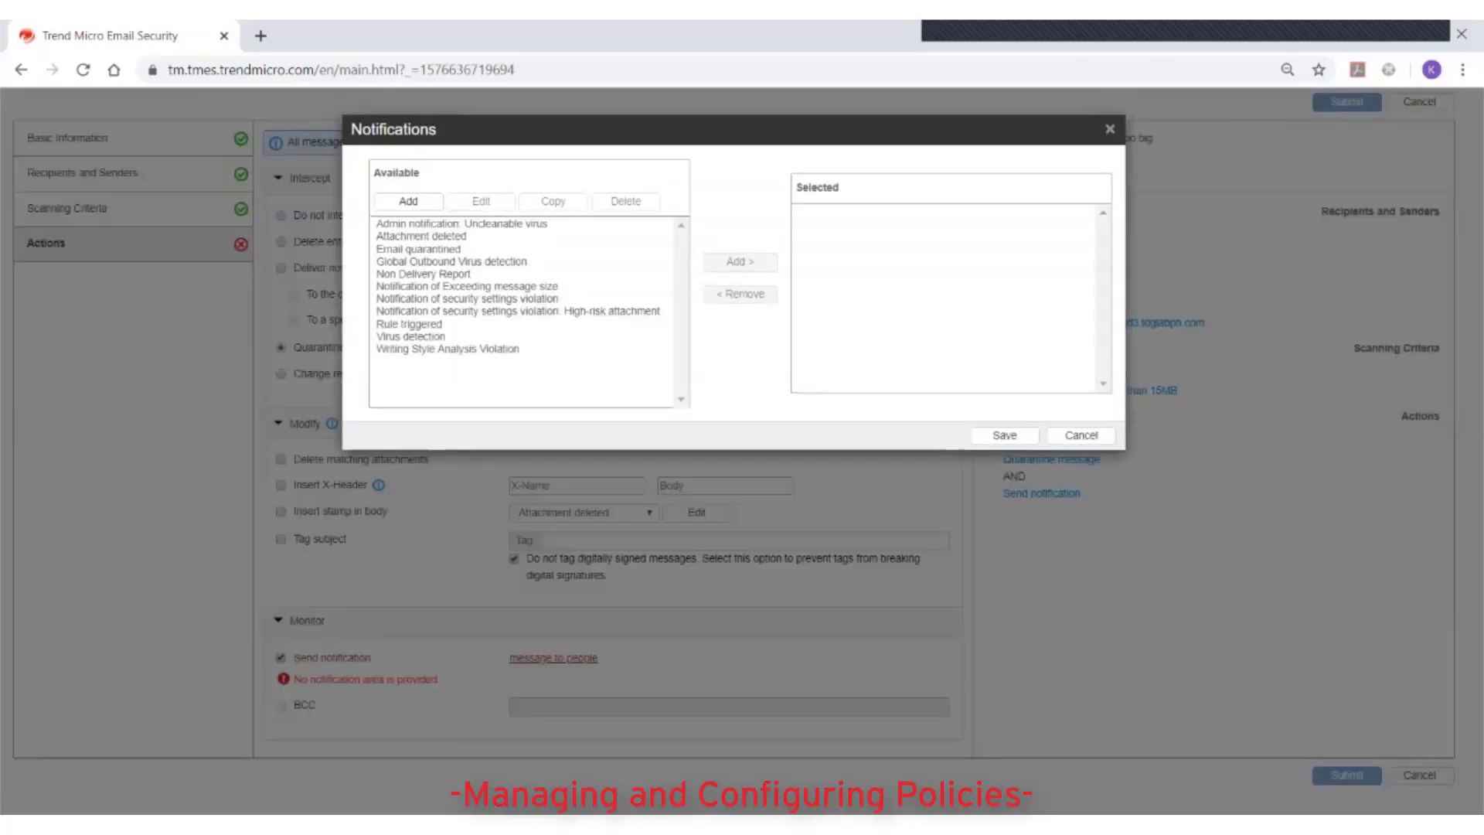
click(421, 236)
click(740, 261)
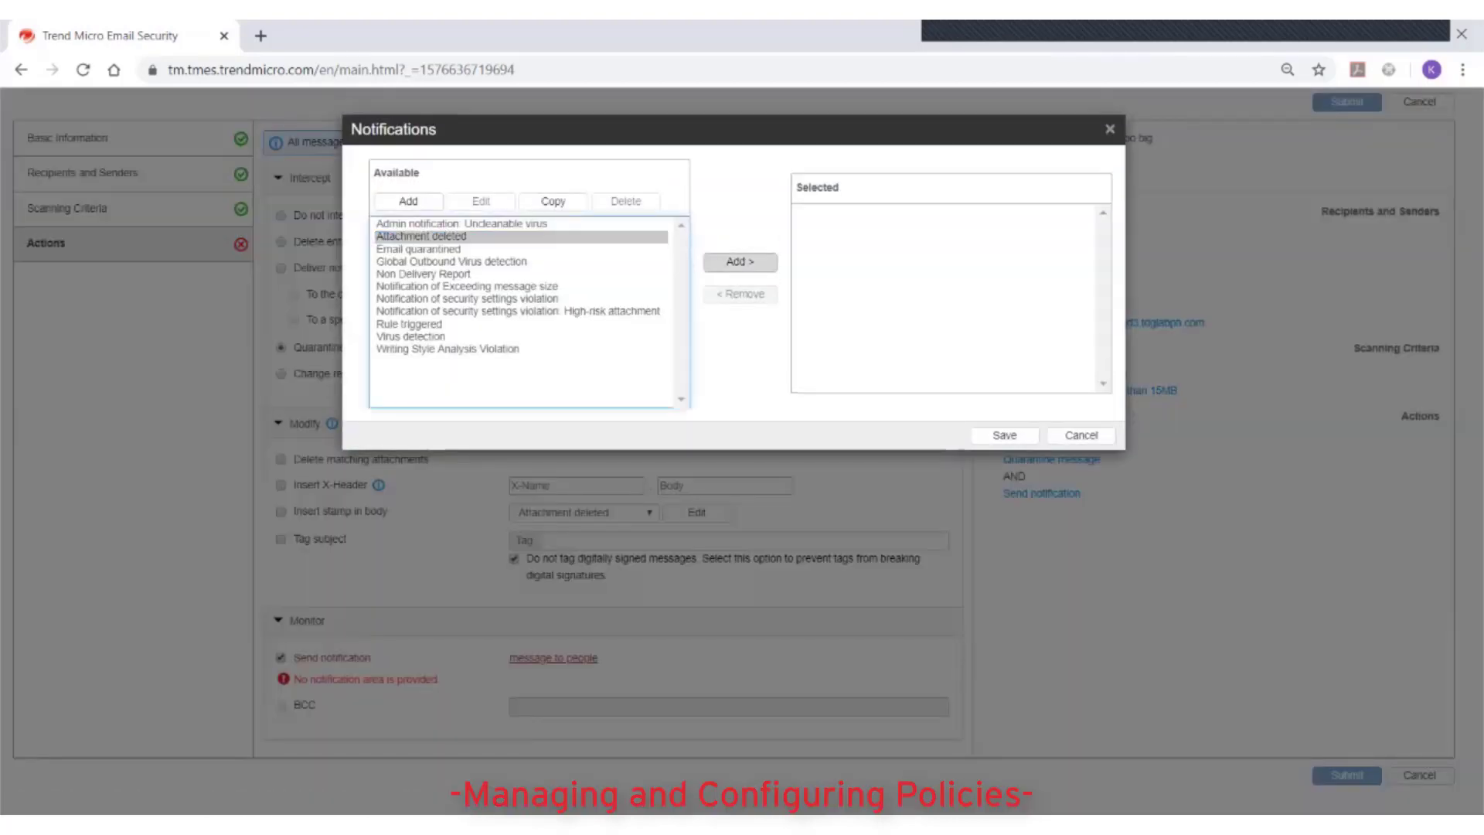
click(1005, 435)
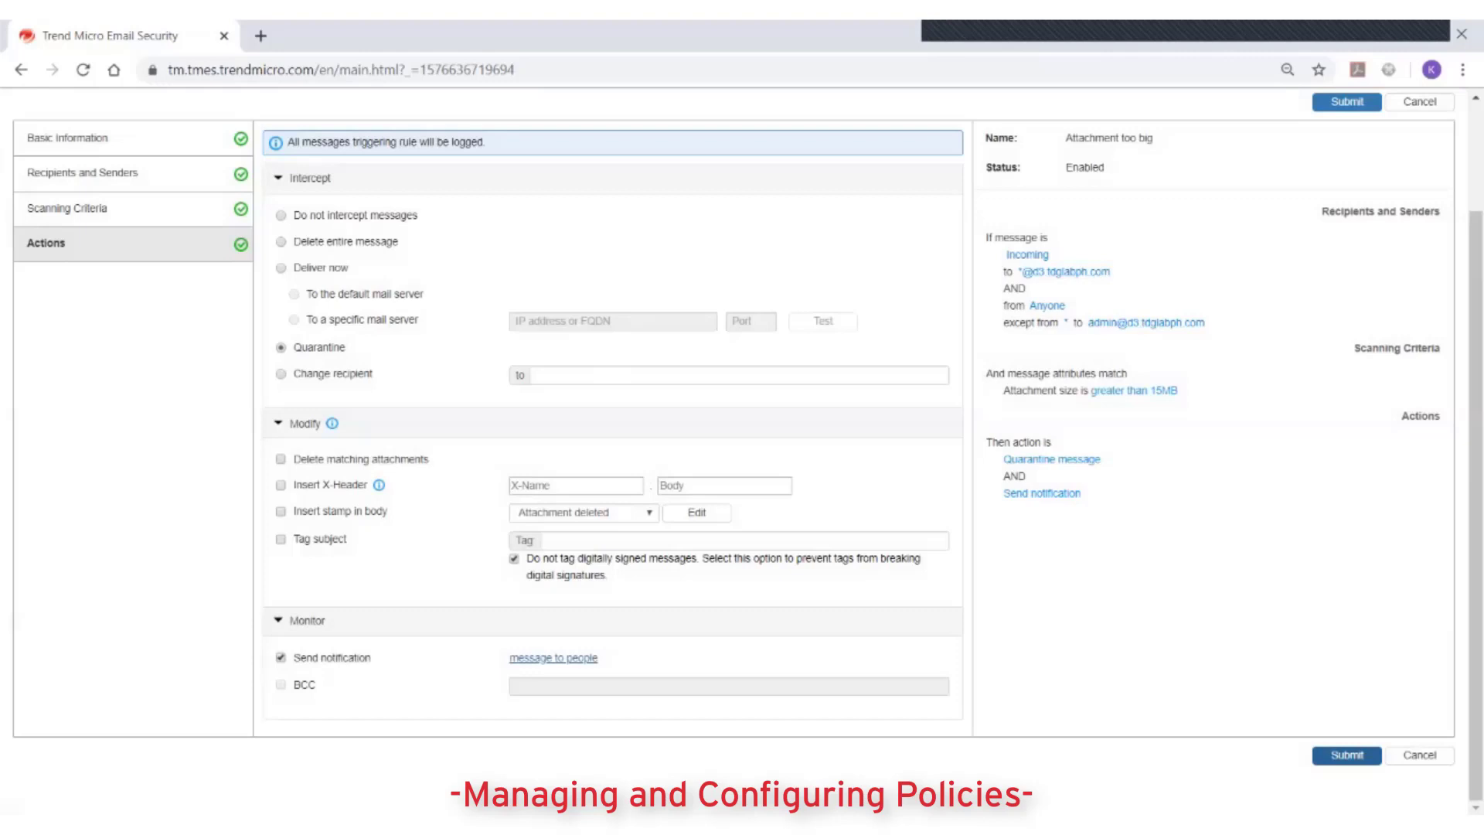
click(1347, 754)
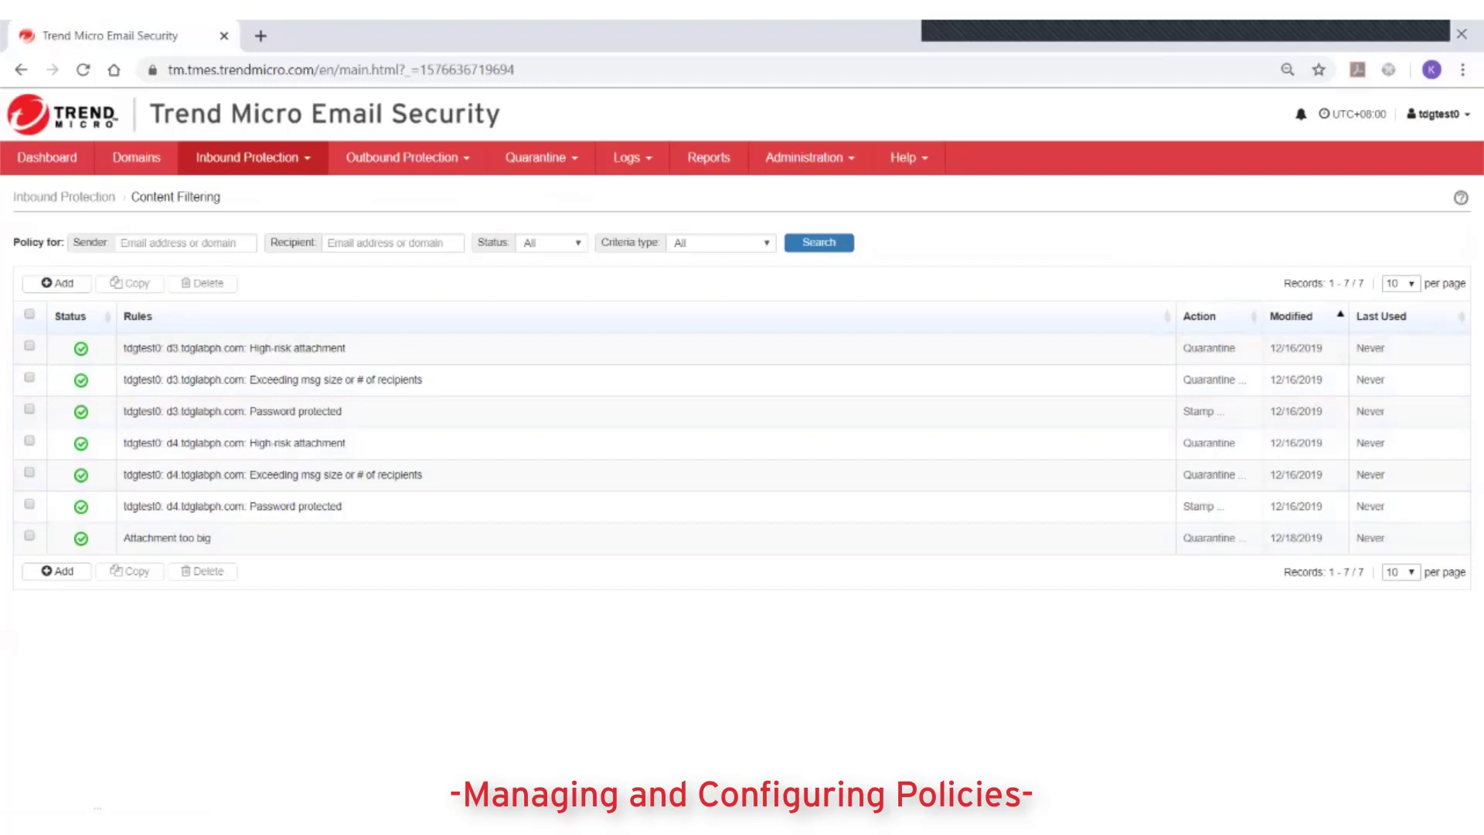
click(392, 243)
key(Return)
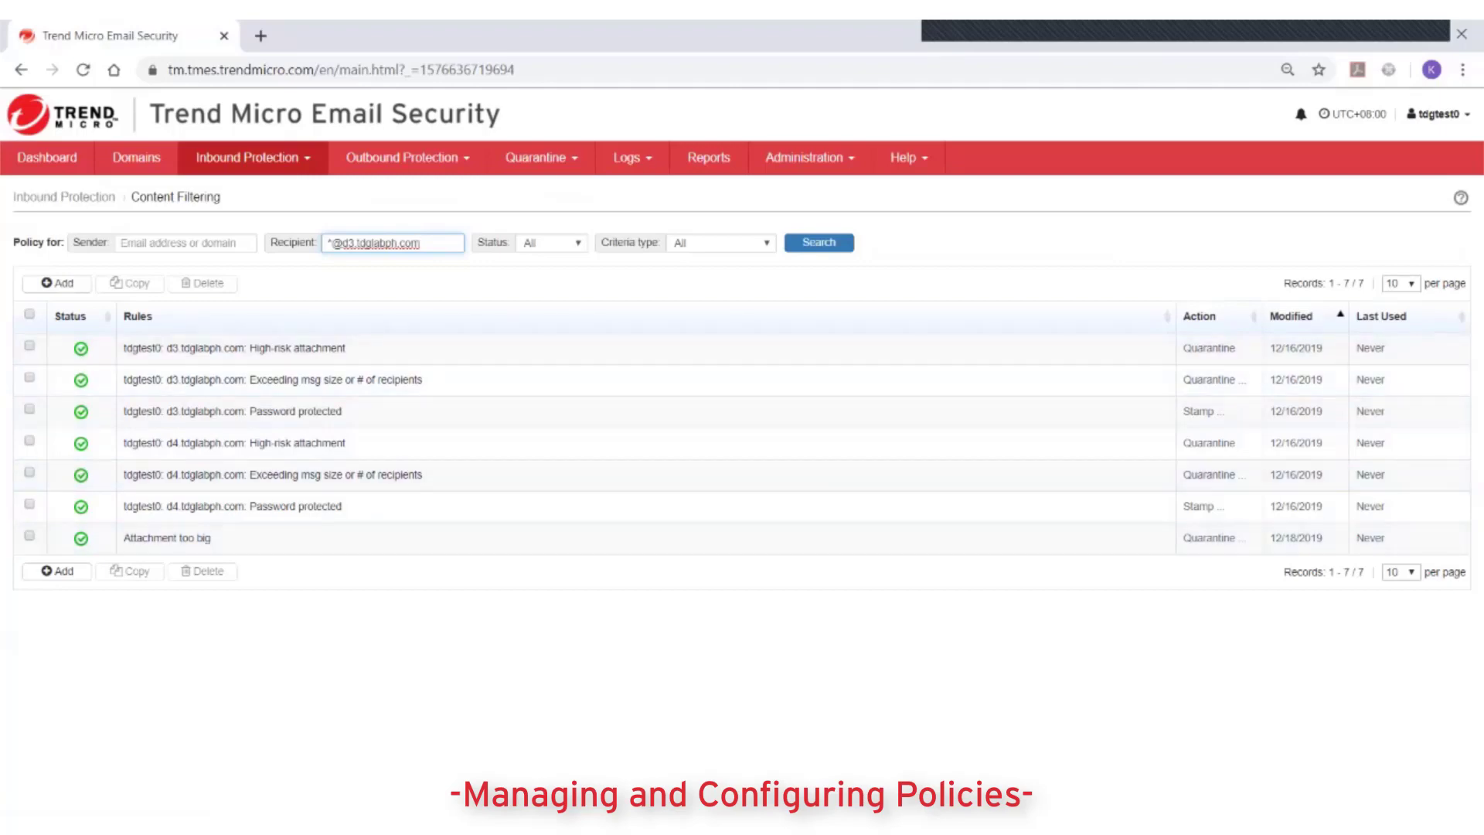
key(Return)
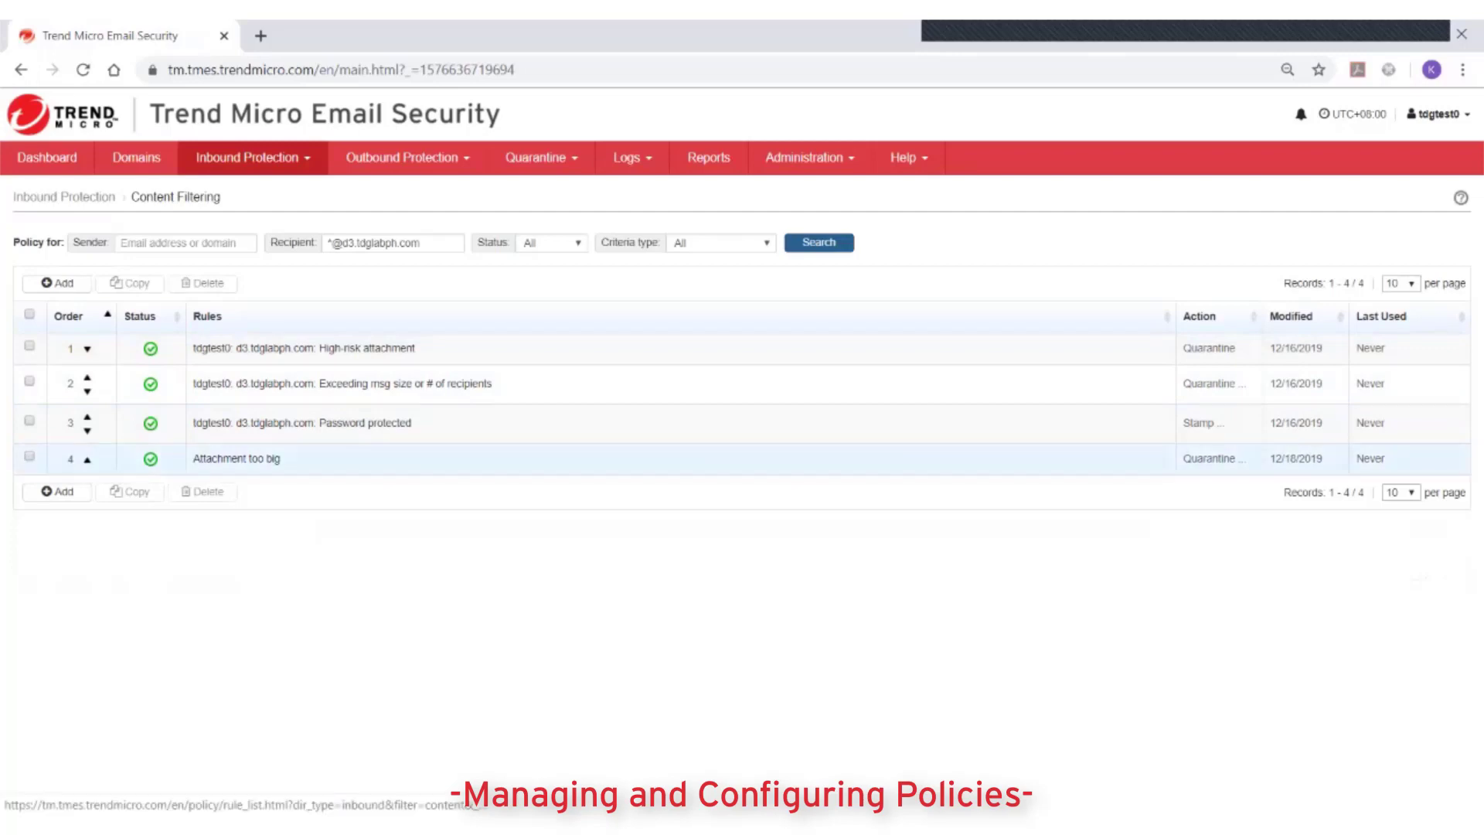
click(818, 242)
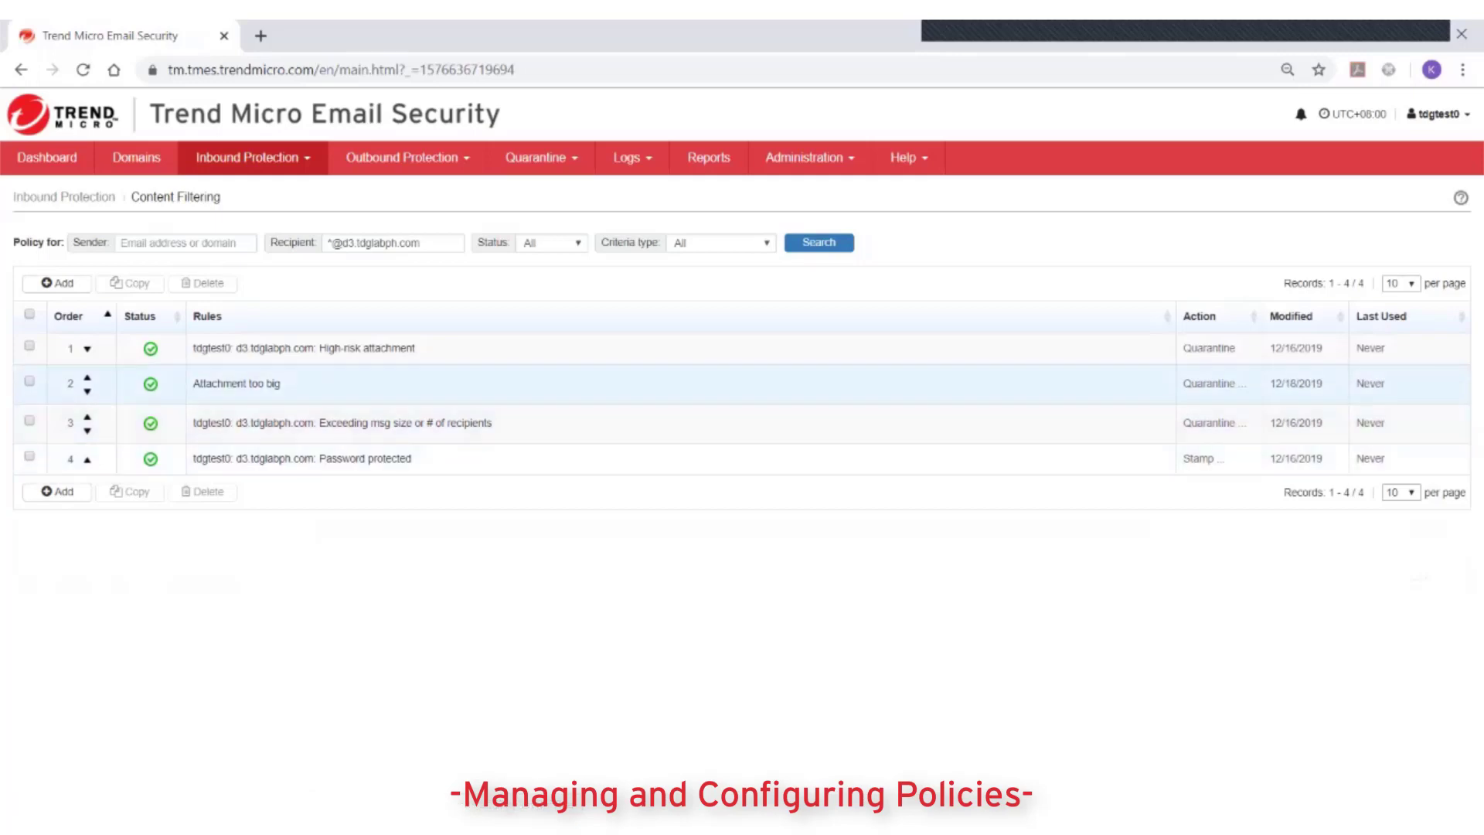
click(71, 383)
key(BackSpace)
text(4)
key(Return)
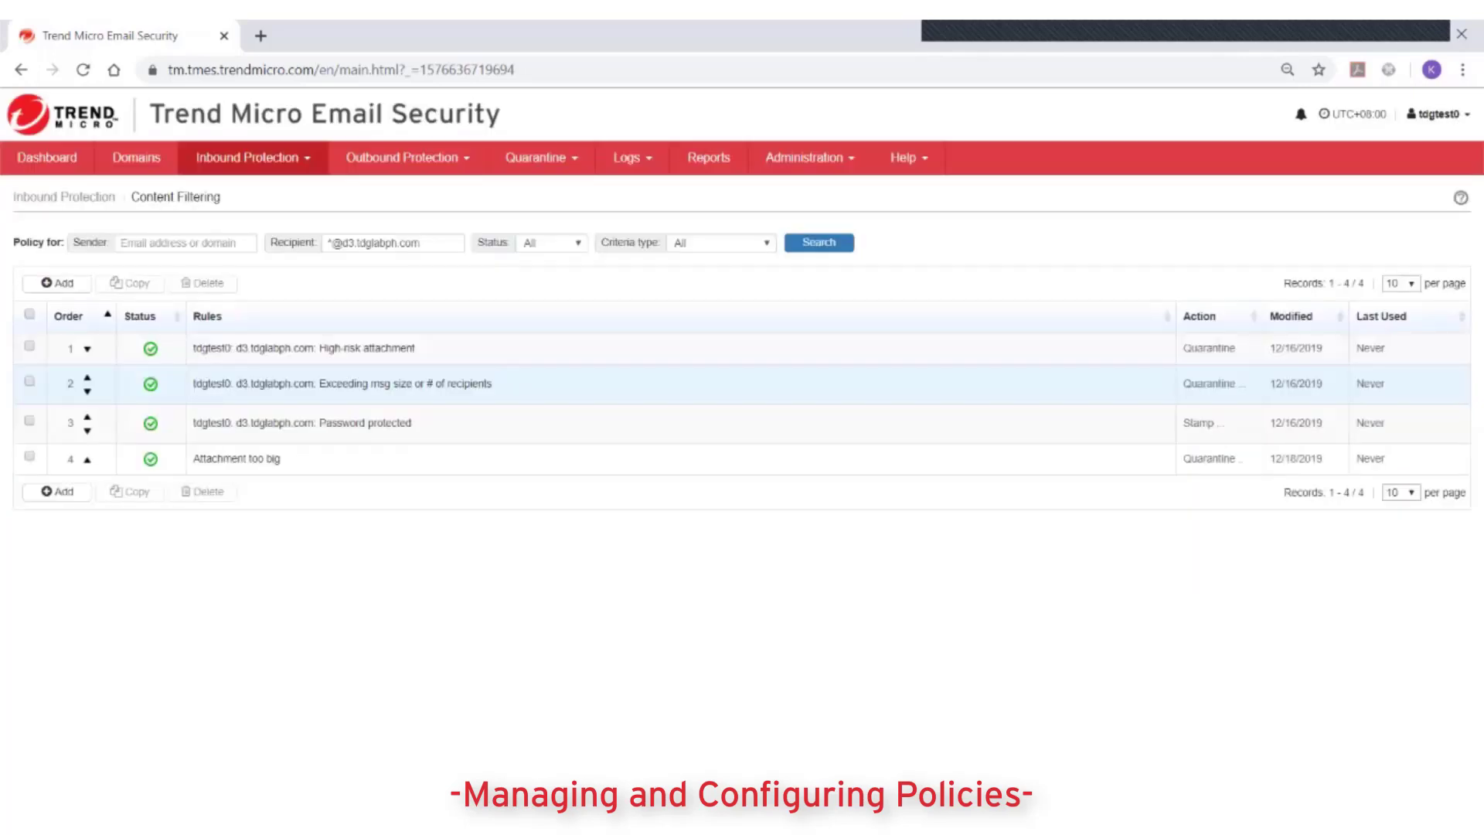